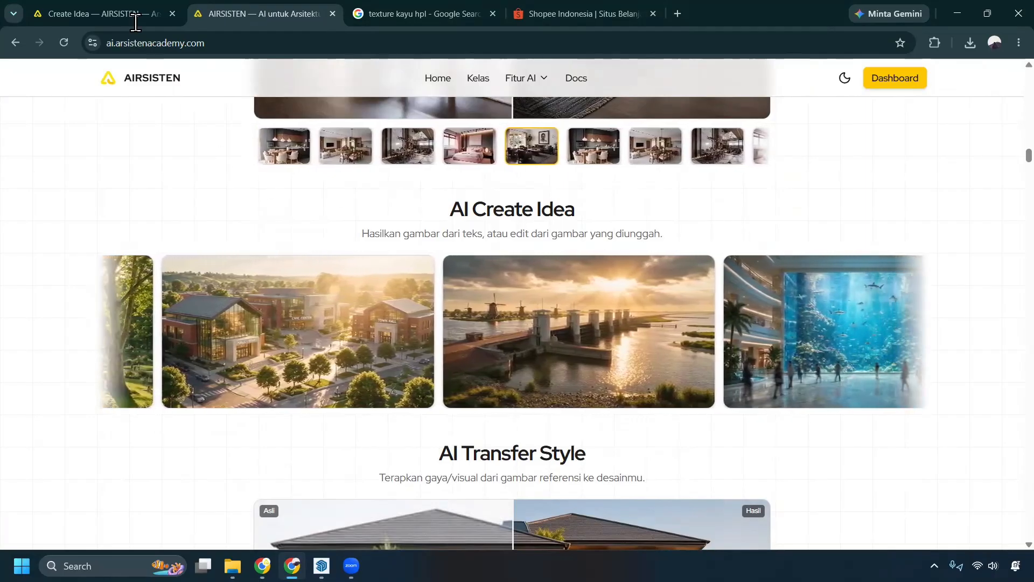
Step: On the Create Idea page, begin the image prompt with "Buatkan interior mall dengan akuarium raksasa"
click(134, 16)
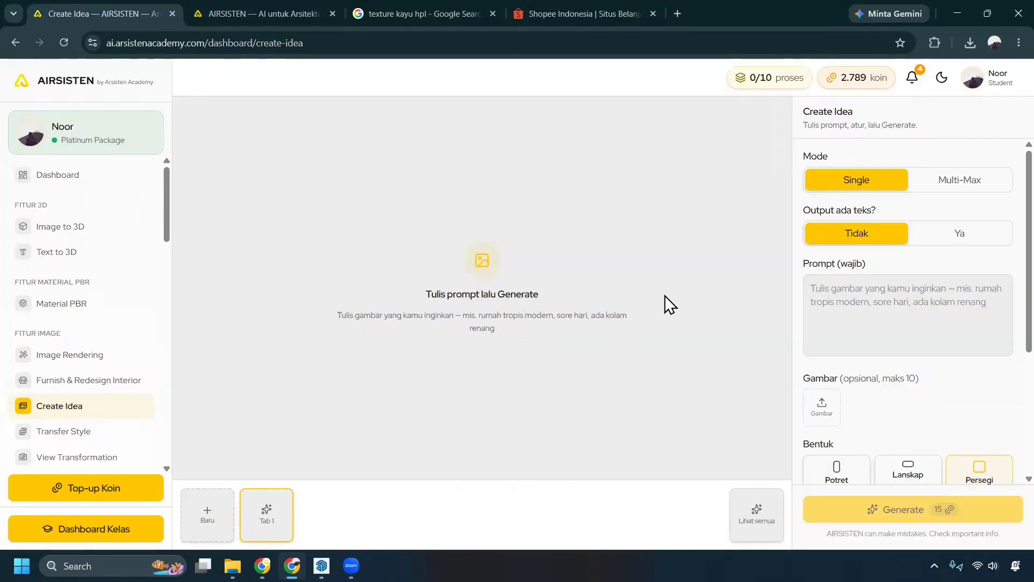
click(896, 296)
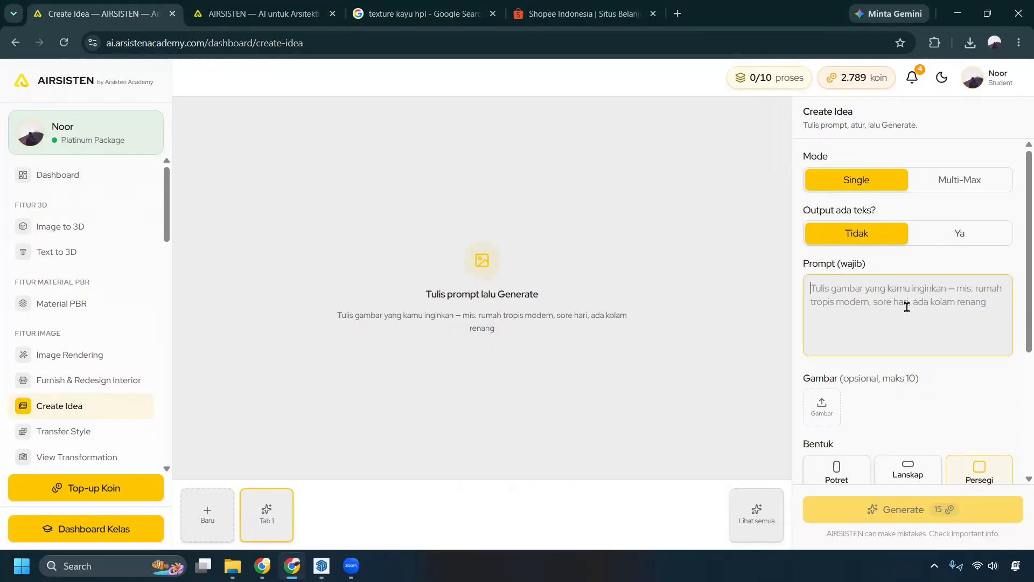
text(Bua)
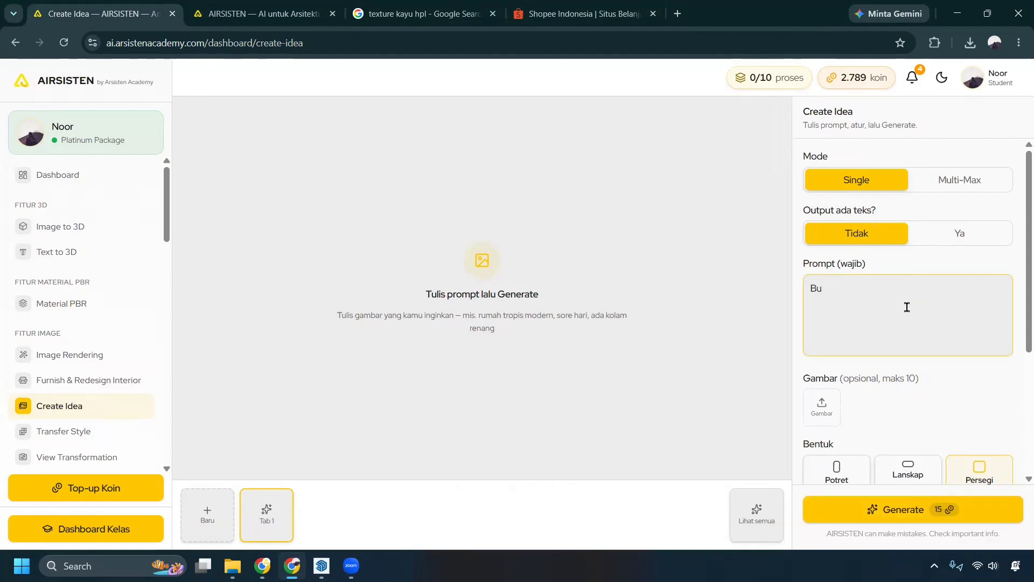
key(BackSpace)
key(BackSpace)
text(Buatkan interior denga)
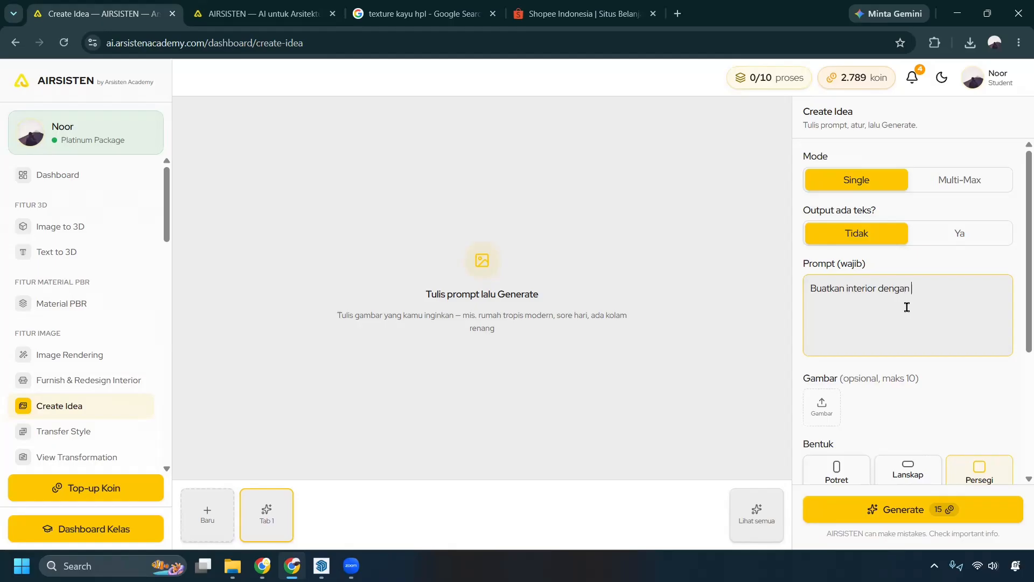
text(n)
key(BackSpace)
key(BackSpace)
key(BackSpace)
key(BackSpace)
key(BackSpace)
key(BackSpace)
text(mall dengan akuarium raksasa)
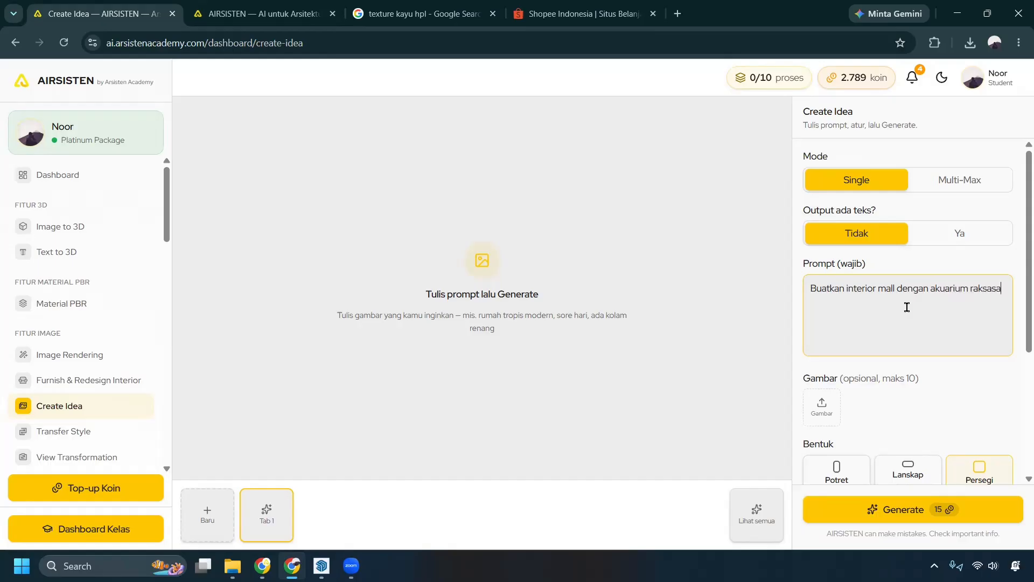
Step: Extend the prompt with "sebagai pusat interaksi dan daya jual dengan orang orang dibuat motion blur, fokus kamera terhadap akuarium tersebut."
text( di)
key(BackSpace)
key(BackSpace)
text(sebagai pusat interaksi dan daya jual)
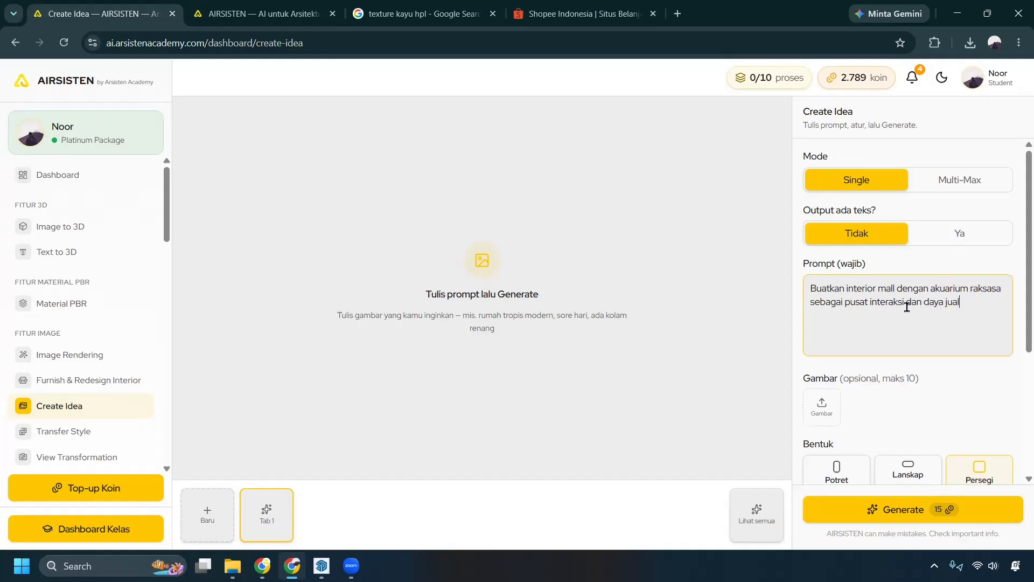
scroll(984, 337, down, 1)
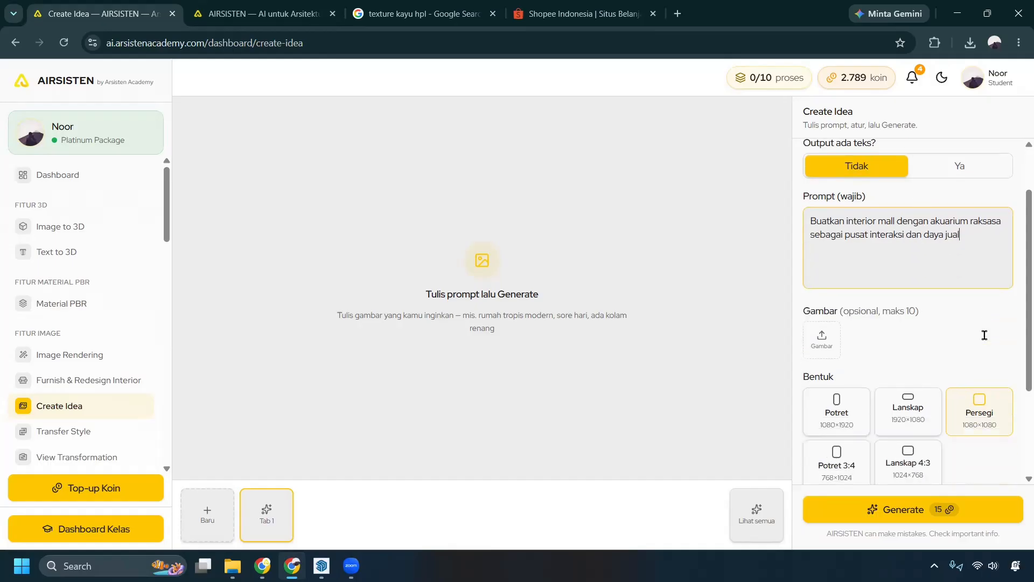
text(dengan orang orang dibuat)
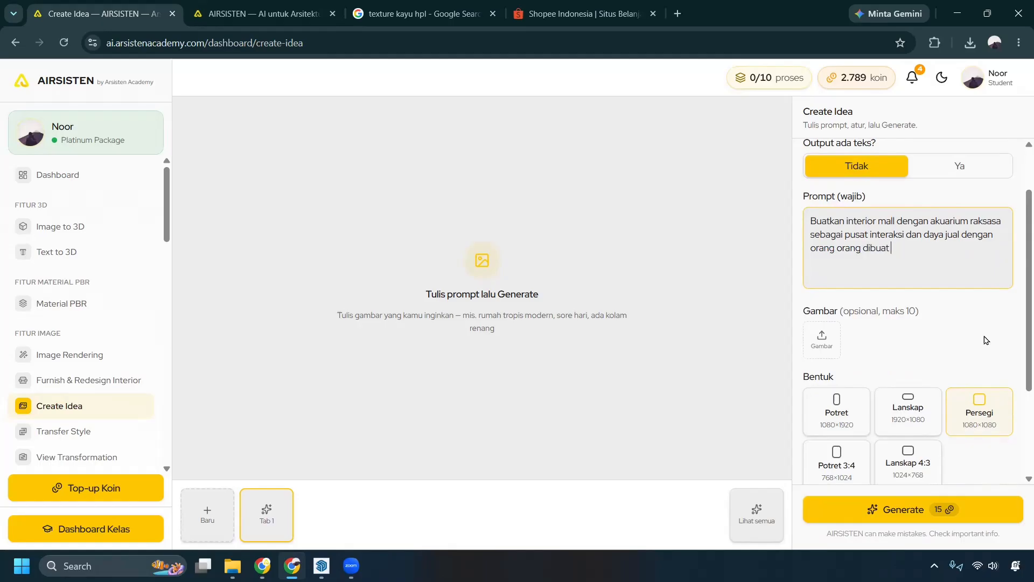
text( motion bl)
text(ur, fokus kamera )
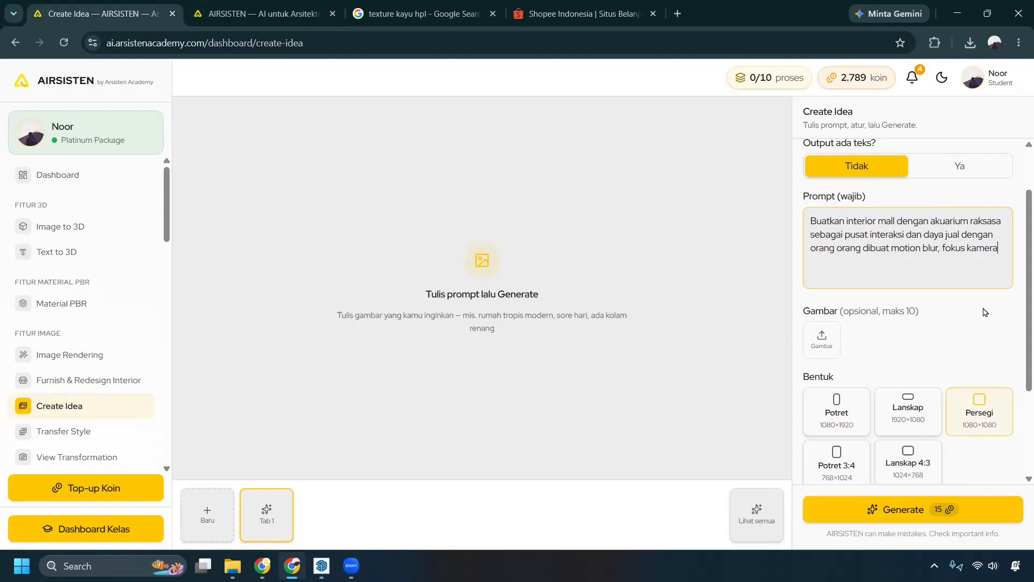
text(terhadap akuarium tersebut.)
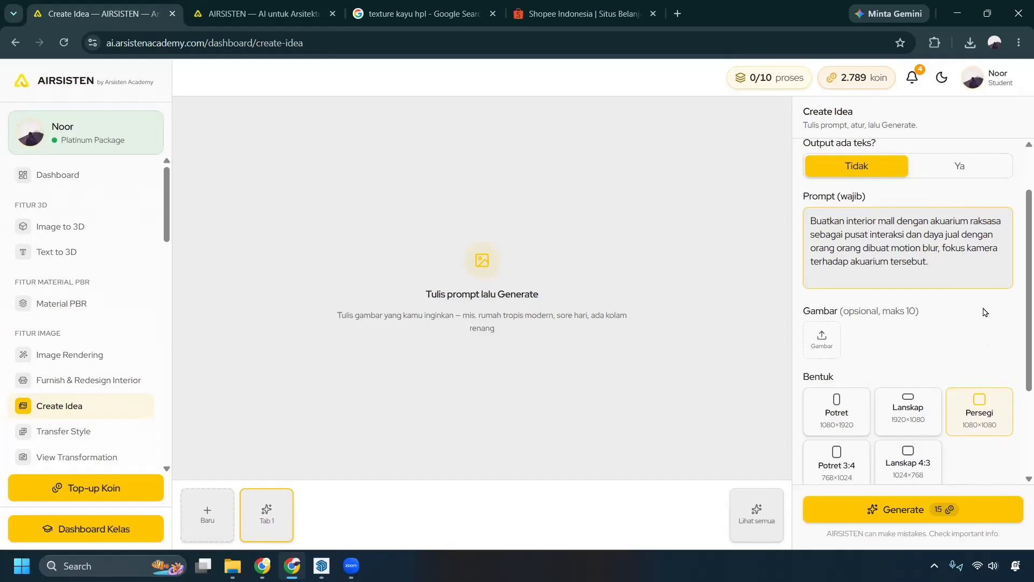
Step: Set the number of outputs to 2 and generate the mall aquarium images, confirming the generation
scroll(983, 311, down, 2)
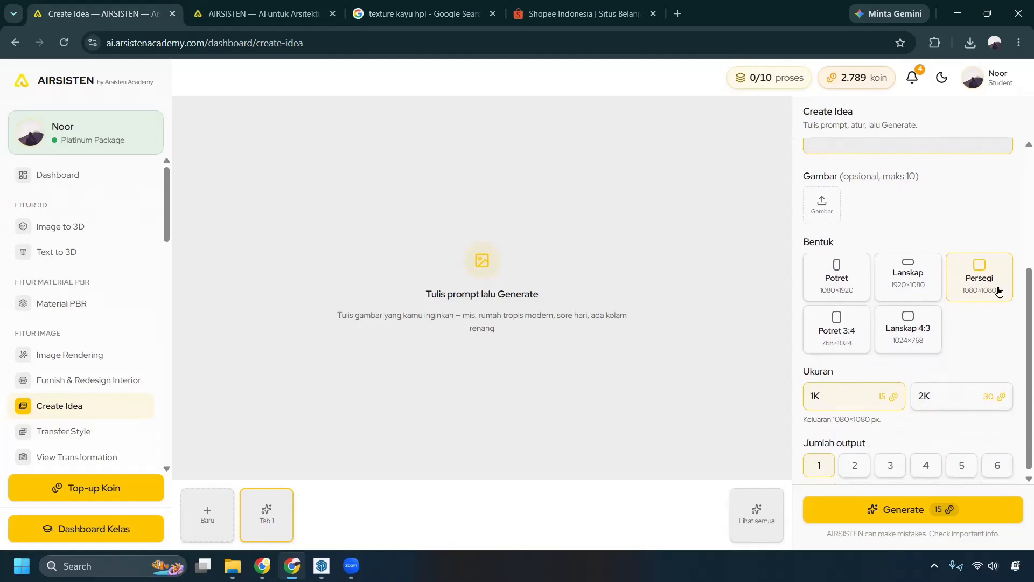
scroll(970, 328, down, 1)
click(856, 467)
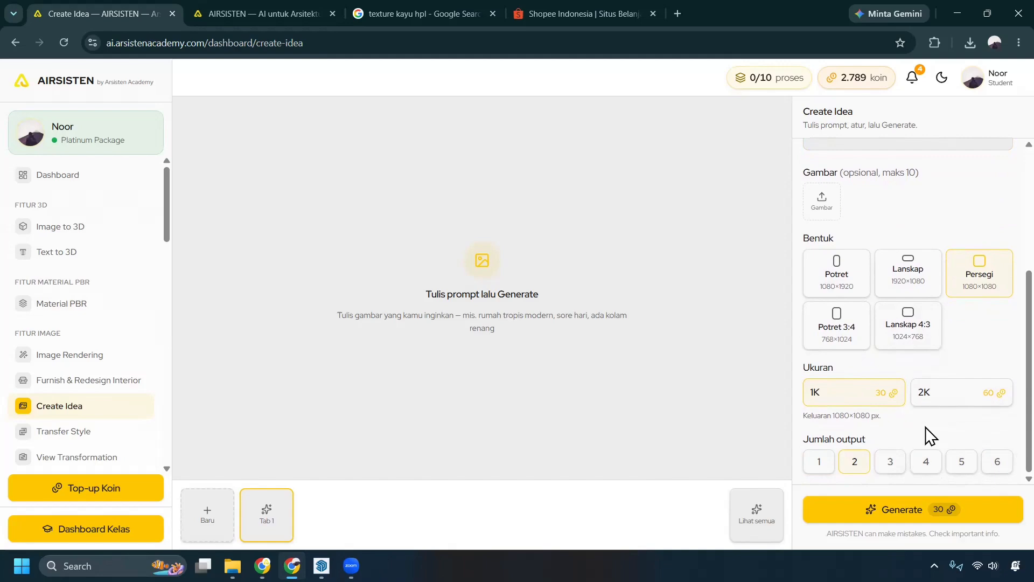
scroll(874, 447, up, 2)
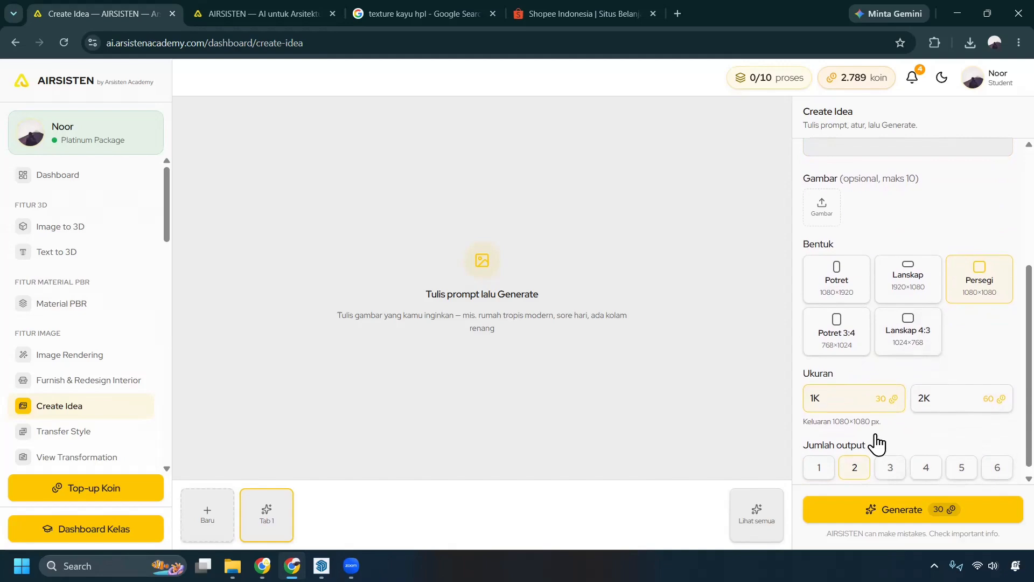
click(923, 512)
click(604, 340)
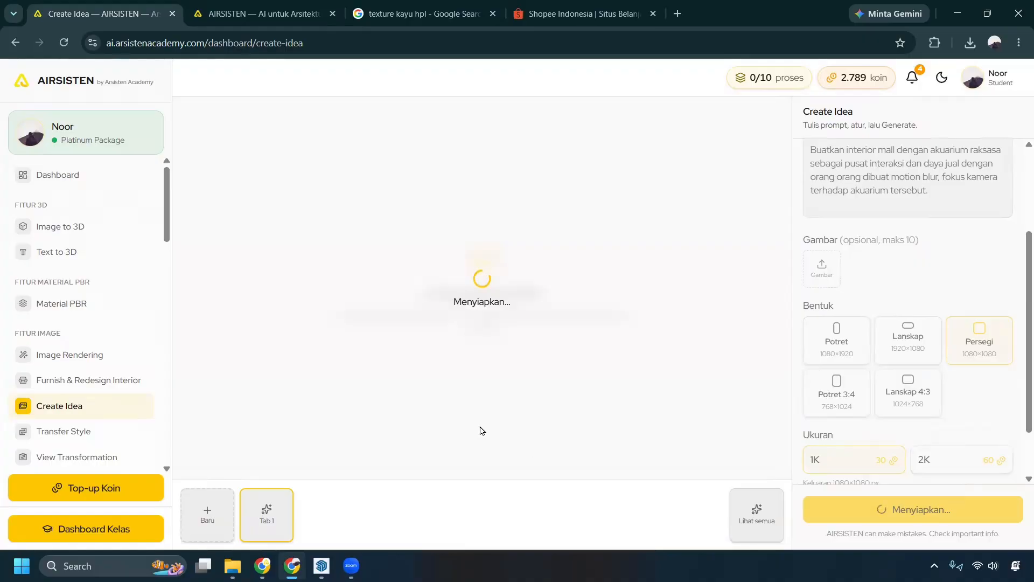
Step: Create a new generation tab and enable text in its output
click(228, 520)
scroll(876, 323, up, 2)
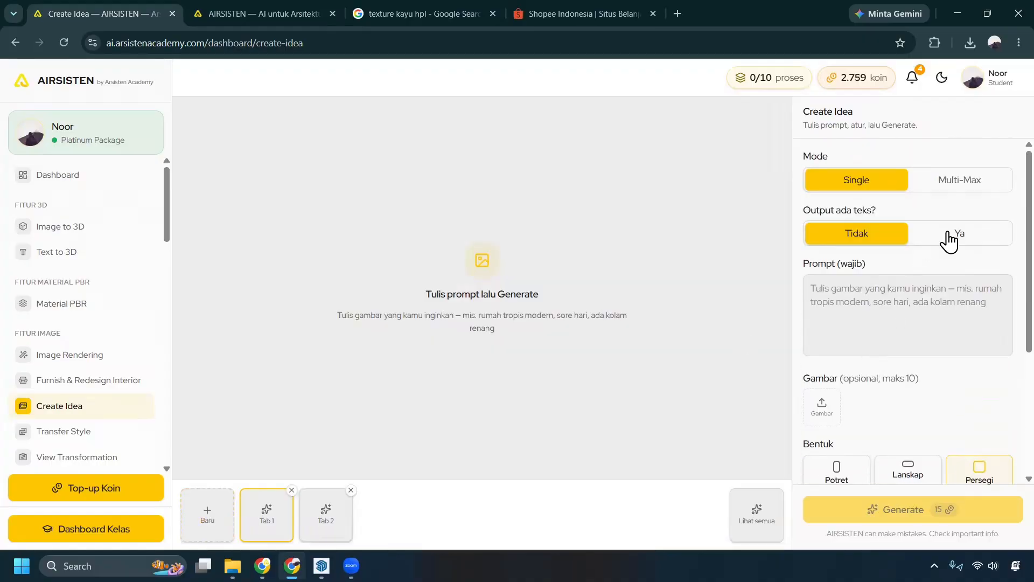
click(918, 238)
click(927, 316)
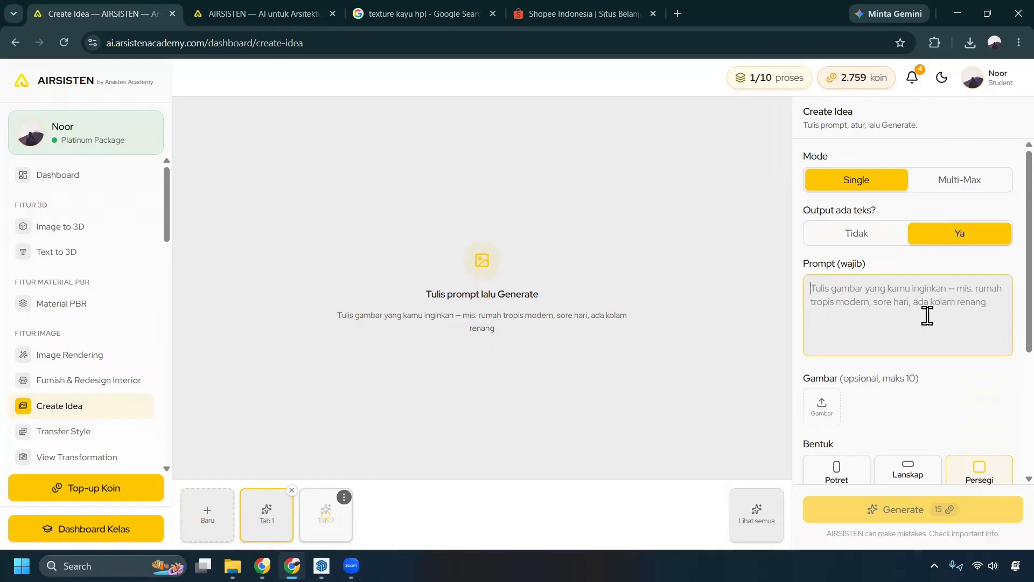
Step: Enter the prompt "Buatkan Interior Mall dengan adanya akuarium besar sebagai pusat interaksi dan berikan penjabaran konseptualnya dalam bentuk teks"
text(Buatkan I)
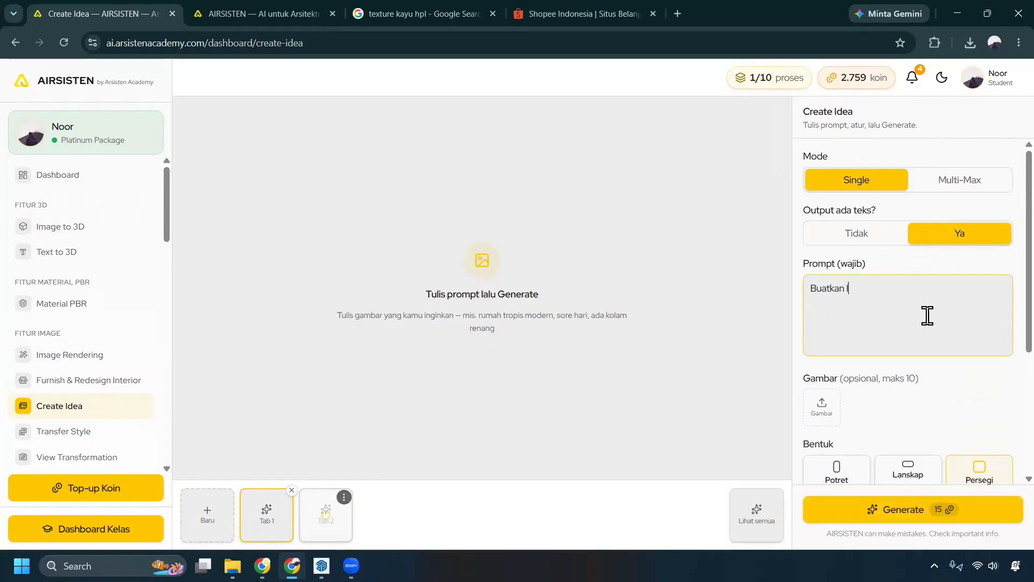
text(nterior Mall dengan adanya akua)
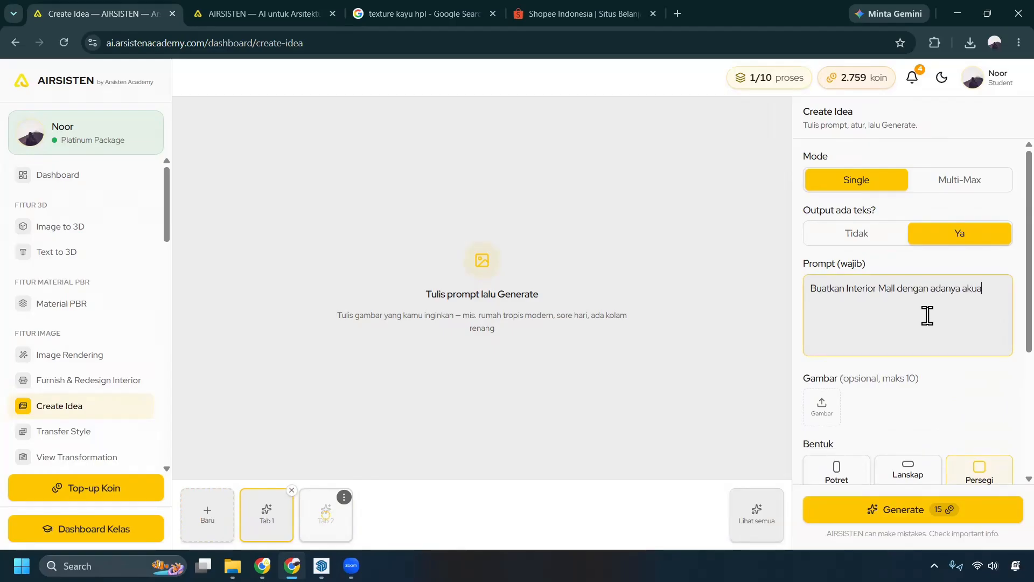
text(rium besar sebagai pusat interaksi)
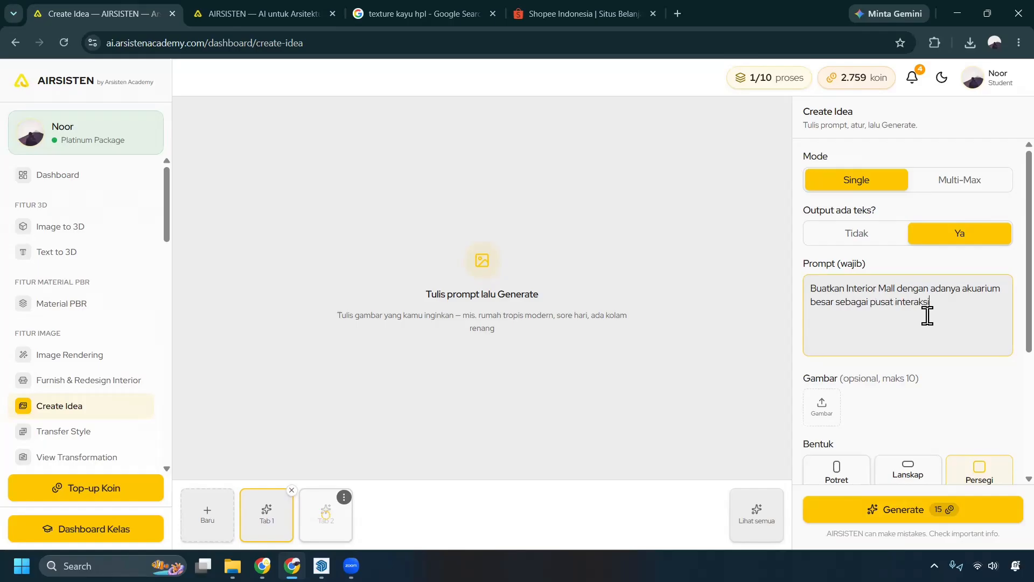
text( dan )
text(berikan penjaba)
text(ran )
text(konsep)
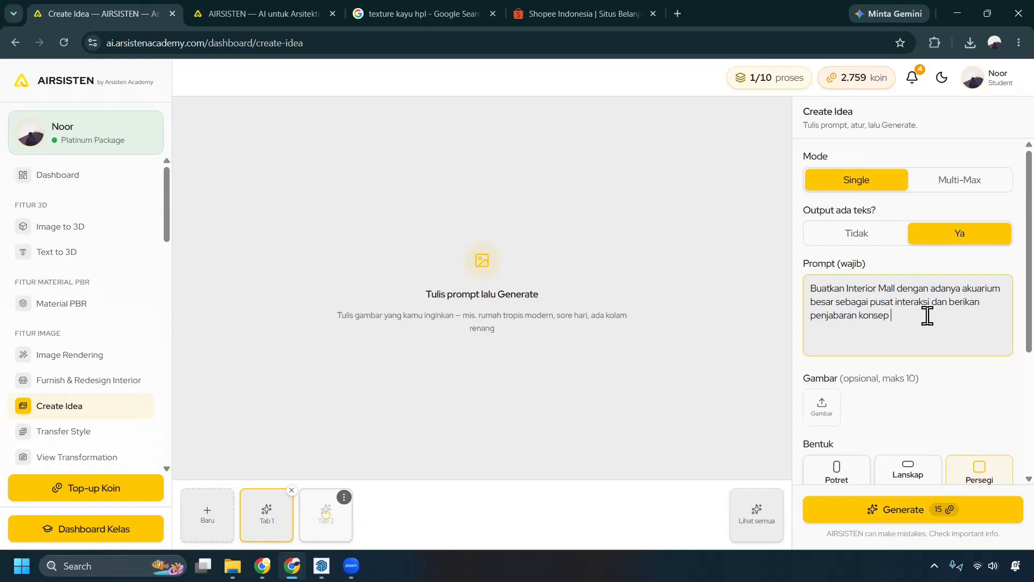
text(tualnya dalam bentuk teks)
Step: Generate the mall image with text output, accepting both confirmations, and check the progress of the two running jobs
scroll(960, 375, down, 1)
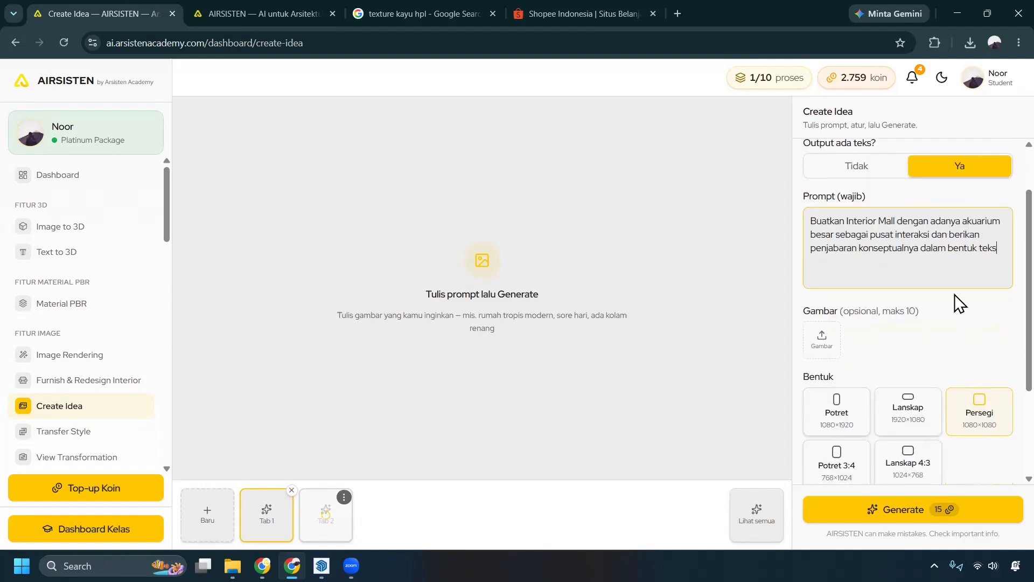
scroll(955, 317, down, 2)
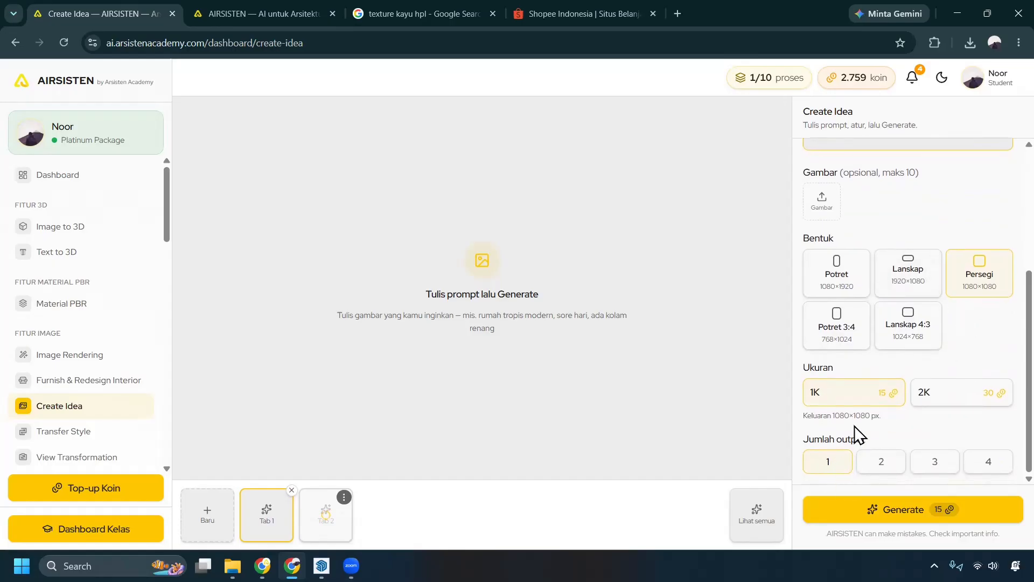
click(862, 511)
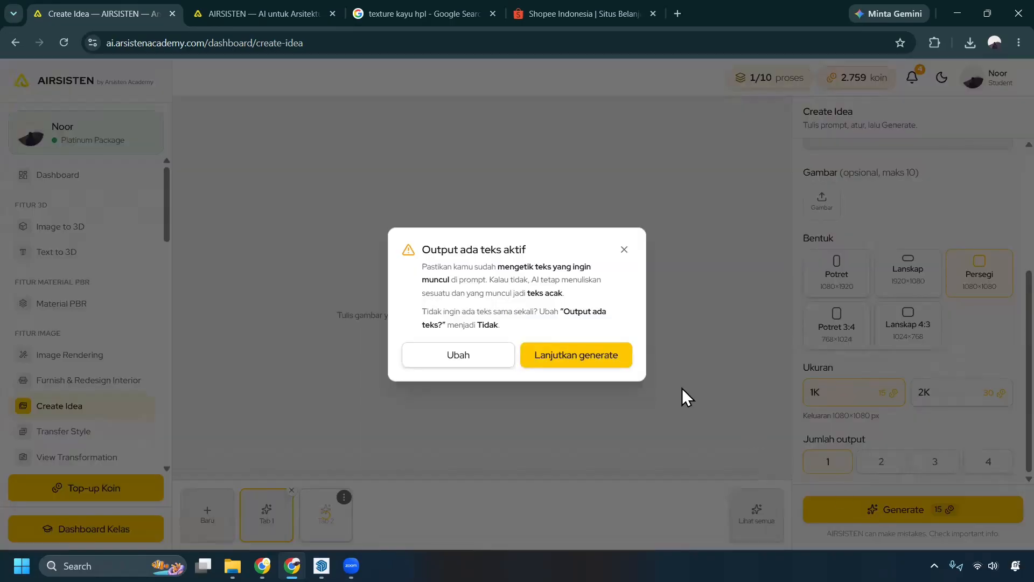
click(608, 357)
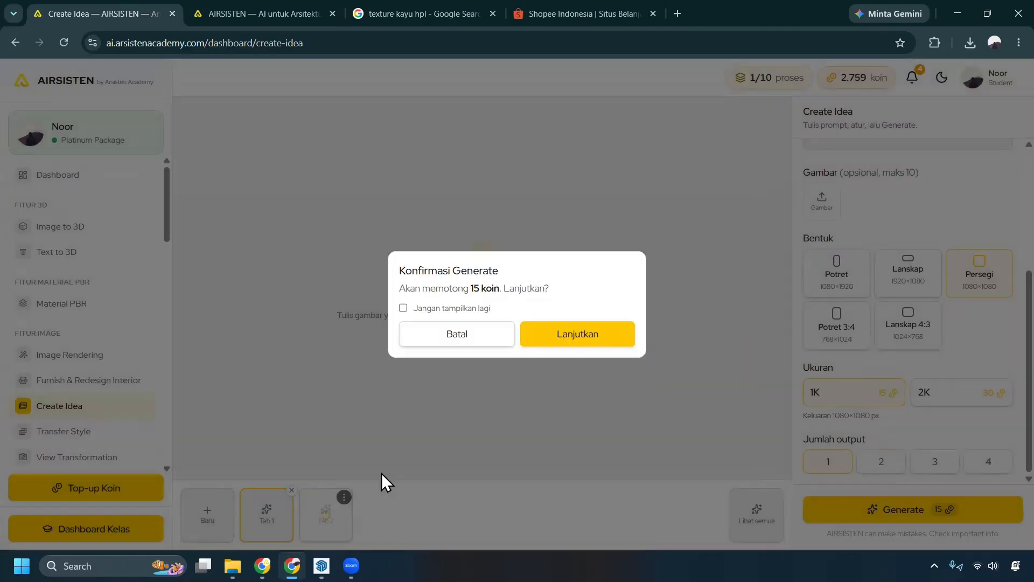
click(558, 340)
click(338, 516)
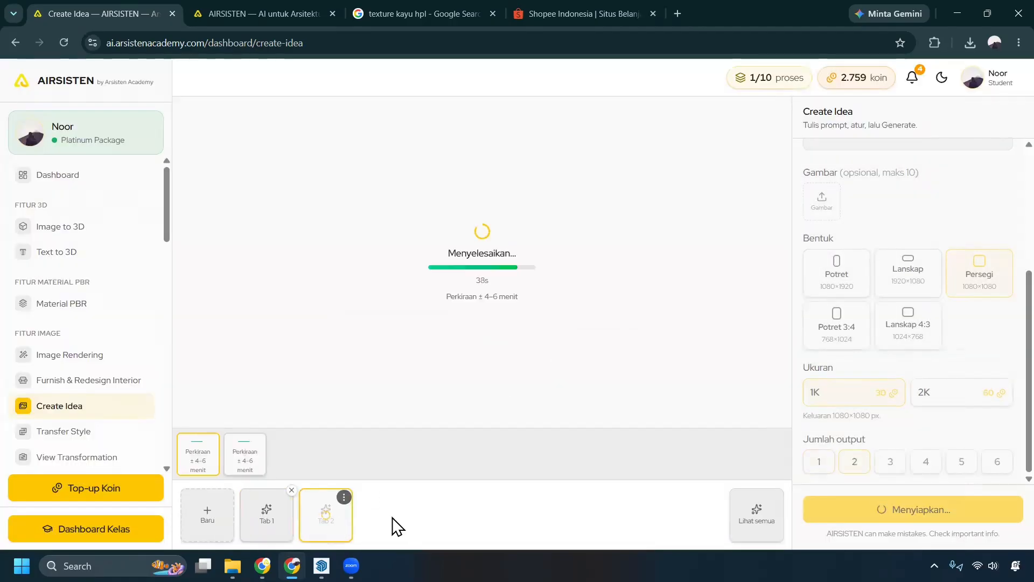
click(269, 519)
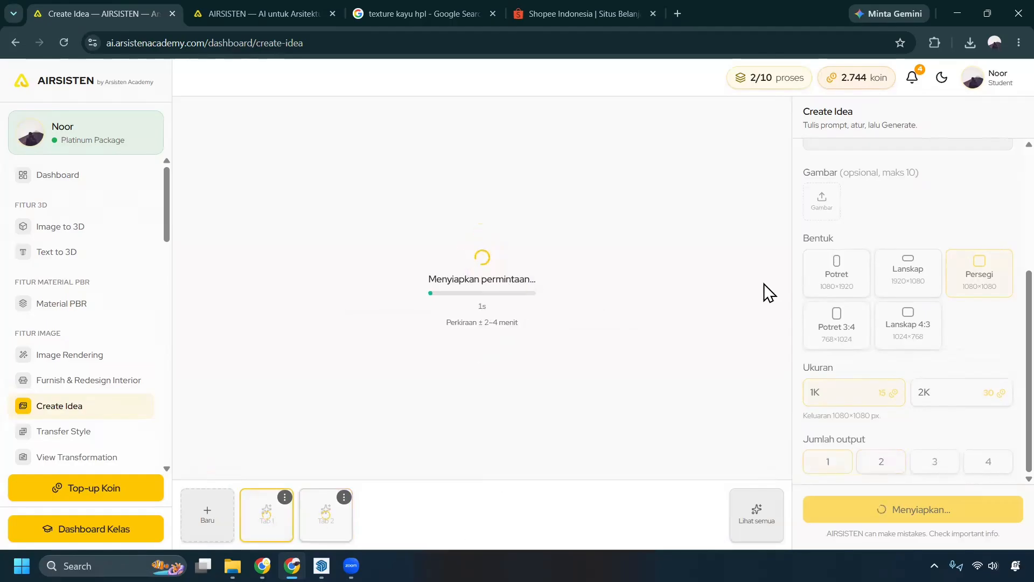
scroll(885, 262, up, 4)
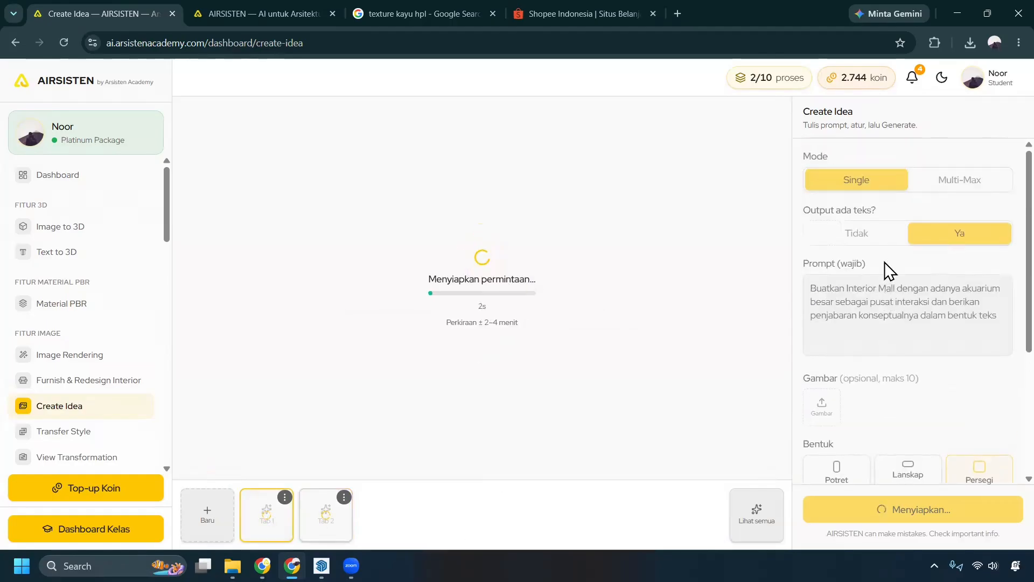
Step: Create another generation tab, switch its mode to Multi-Max and review the mode's settings
click(210, 517)
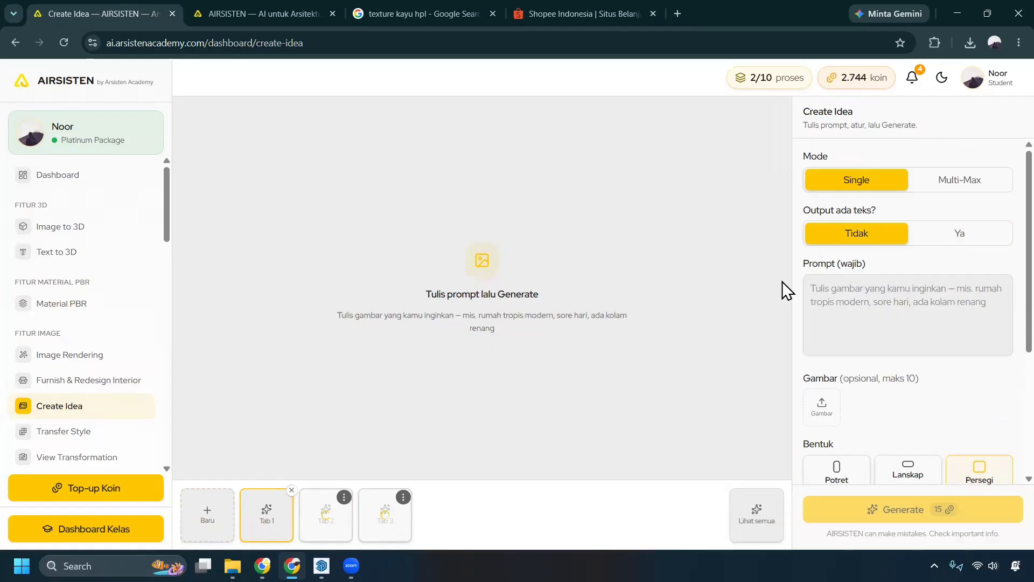
click(950, 188)
scroll(948, 350, down, 4)
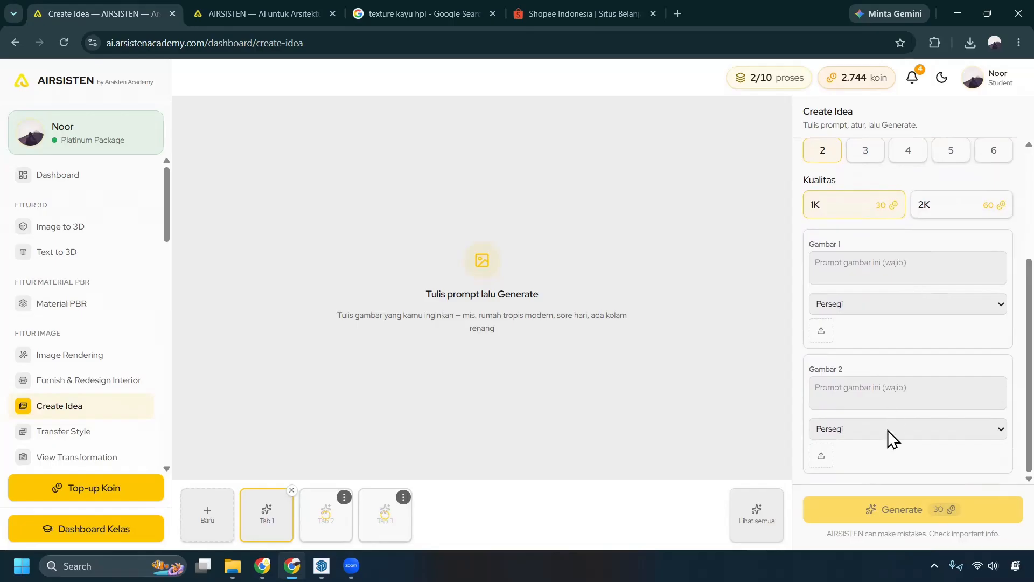
scroll(905, 340, up, 4)
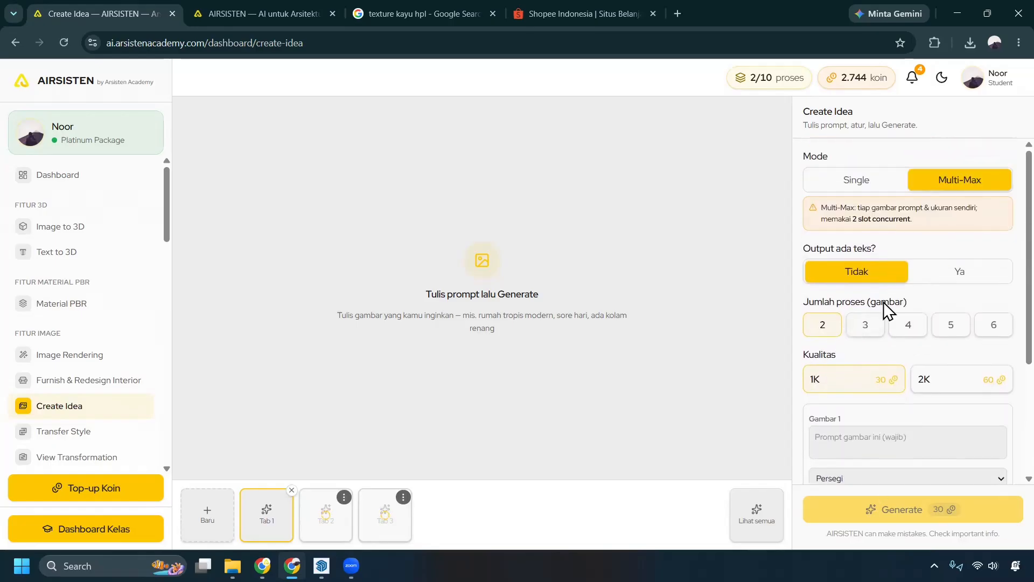
Step: Set Gambar 1's prompt to "Buatkan desain bangunan futuristik untuk stasiun woosh kereta cepat di Indonesia, dengan view mata elang, ada god light, lens flare, hingga kembang api"
scroll(883, 313, down, 3)
click(894, 314)
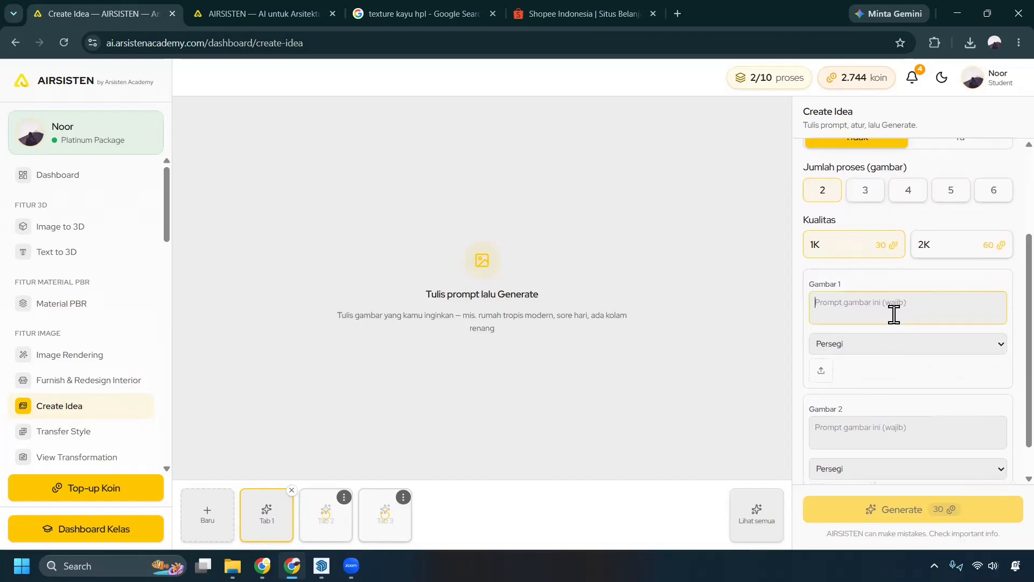
text(Buatkan desain m)
key(BackSpace)
text(bangunan futuristik untuk)
text(stasiun woosh kete)
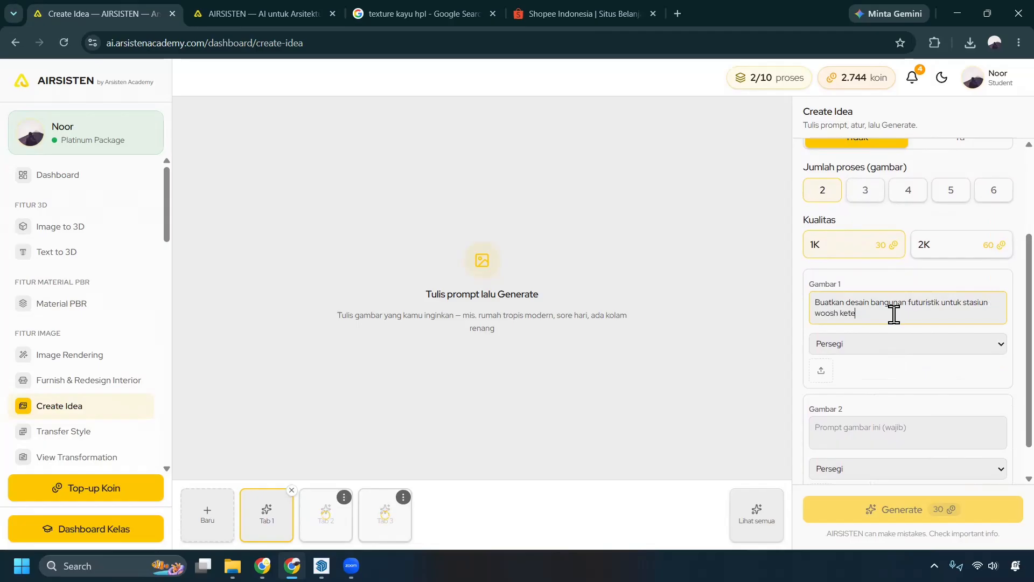
text(eta cepat di indonesia, dengan view mata elang)
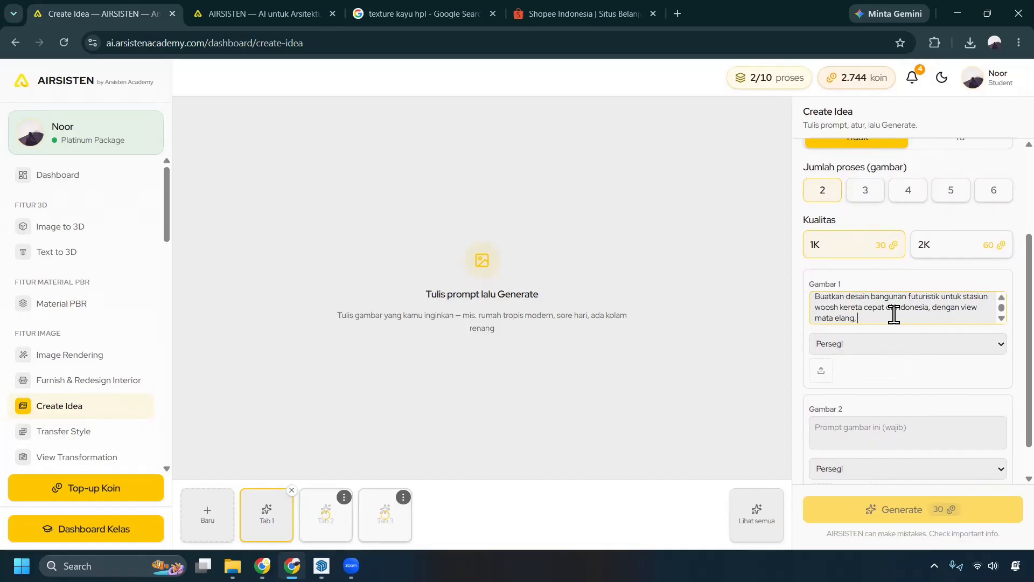
text(, ada god light, lens flare, hingga kembang api)
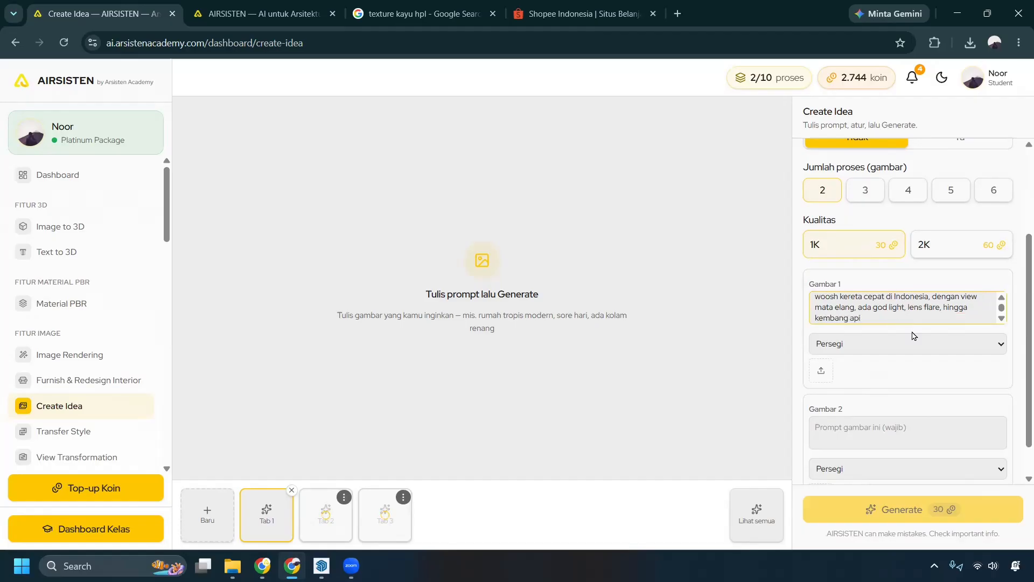
scroll(927, 362, down, 1)
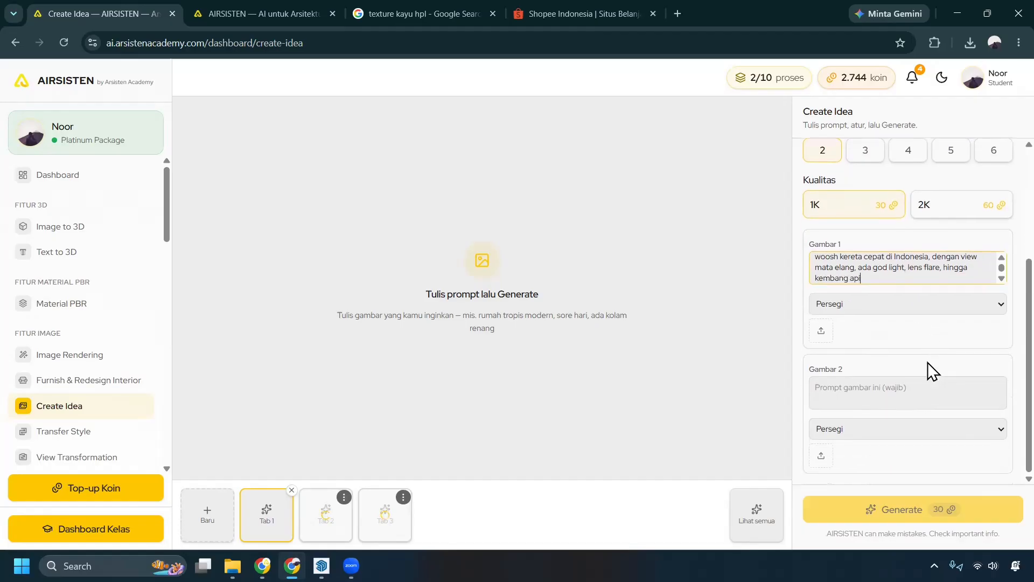
Step: Copy Gambar 1's full prompt into Gambar 2 and append ", shoot pada malam hari"
click(926, 405)
scroll(919, 302, up, 2)
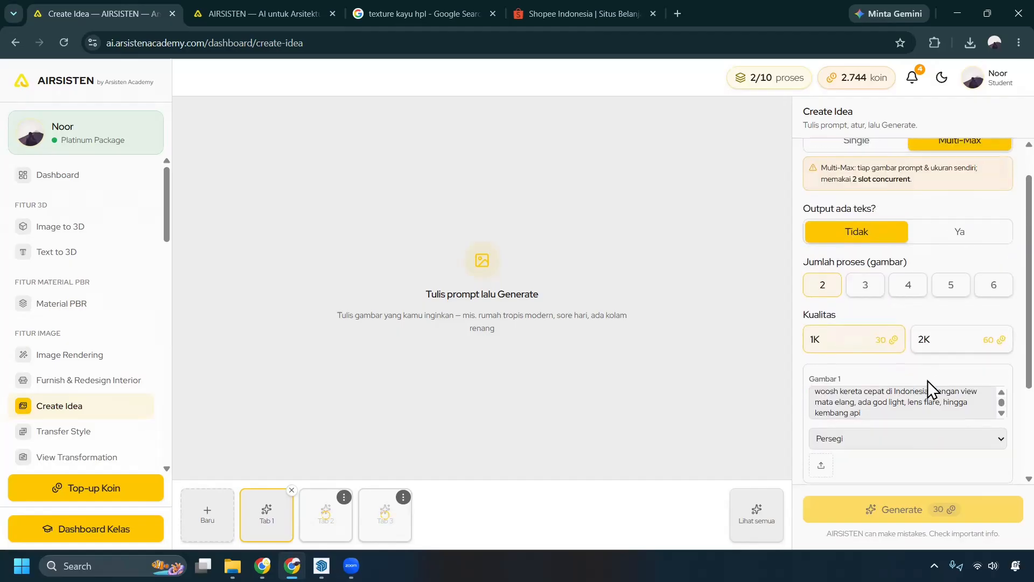
scroll(927, 381, down, 2)
click(903, 278)
key(ctrl+a)
key(ctrl+c)
click(908, 406)
key(ctrl+v)
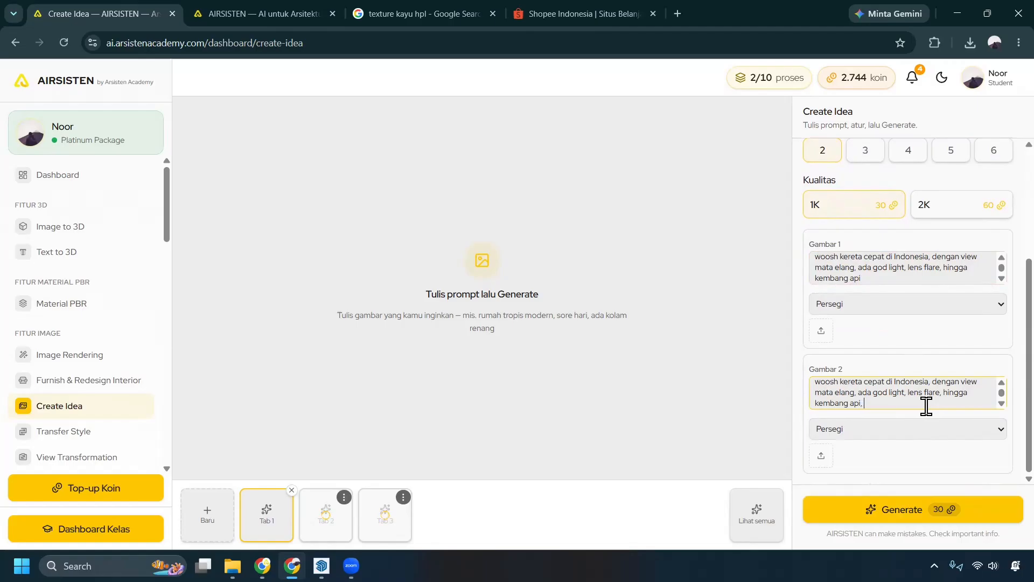
text(, shoot m)
text(da malam hari)
Step: Copy the added shooting-time phrase to the end of Gambar 1's prompt, changing it to ", shoot pada sore hari"
shift+click(864, 404)
click(899, 276)
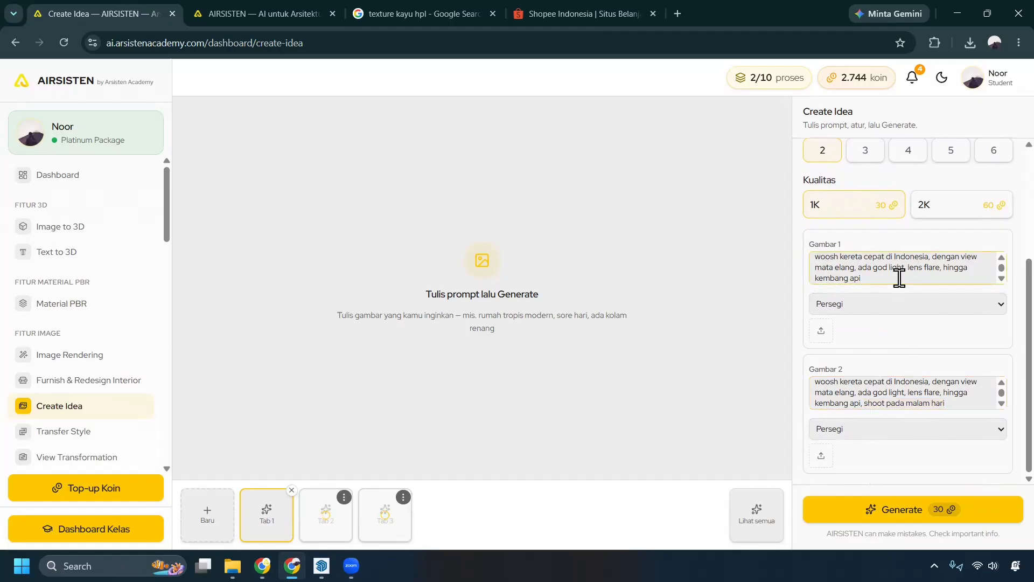
key(ctrl+v)
drag(906, 275, 964, 277)
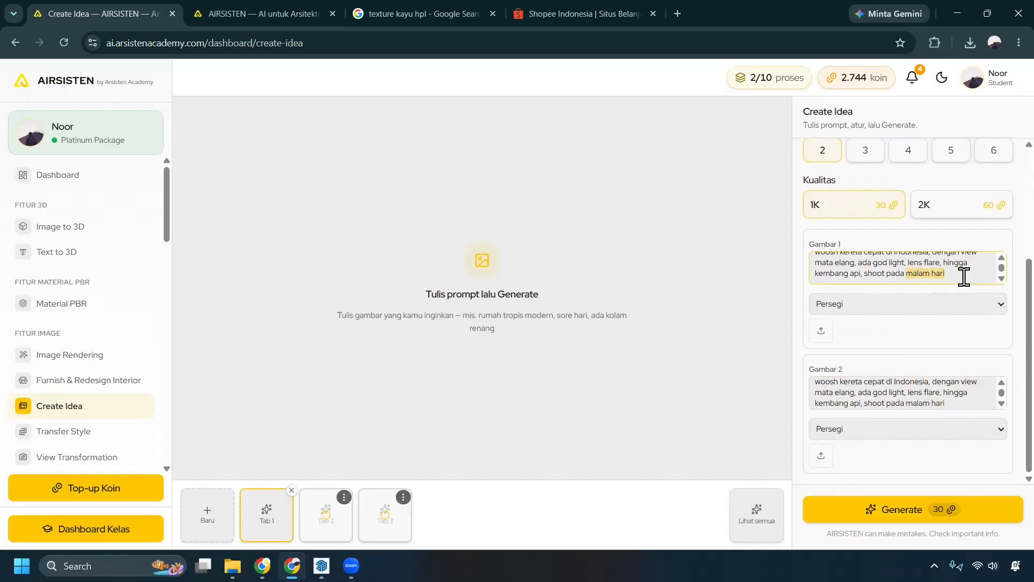
text(sore hari)
Step: Review the Multi-Max settings and generate the two station images at 1K quality, accepting the coin confirmation
scroll(949, 393, up, 2)
scroll(986, 358, up, 3)
scroll(935, 446, up, 2)
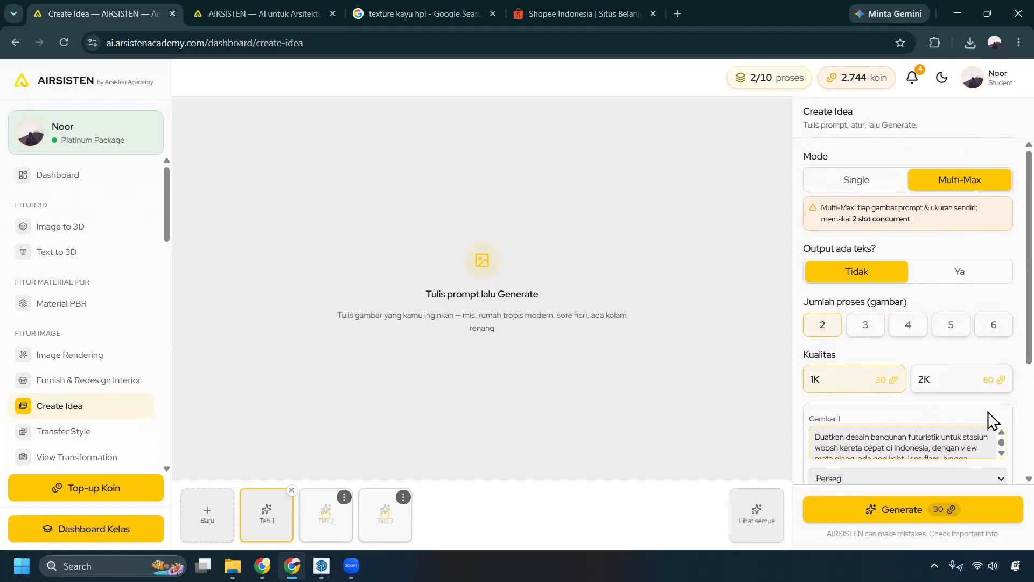
scroll(995, 334, down, 3)
scroll(975, 261, down, 2)
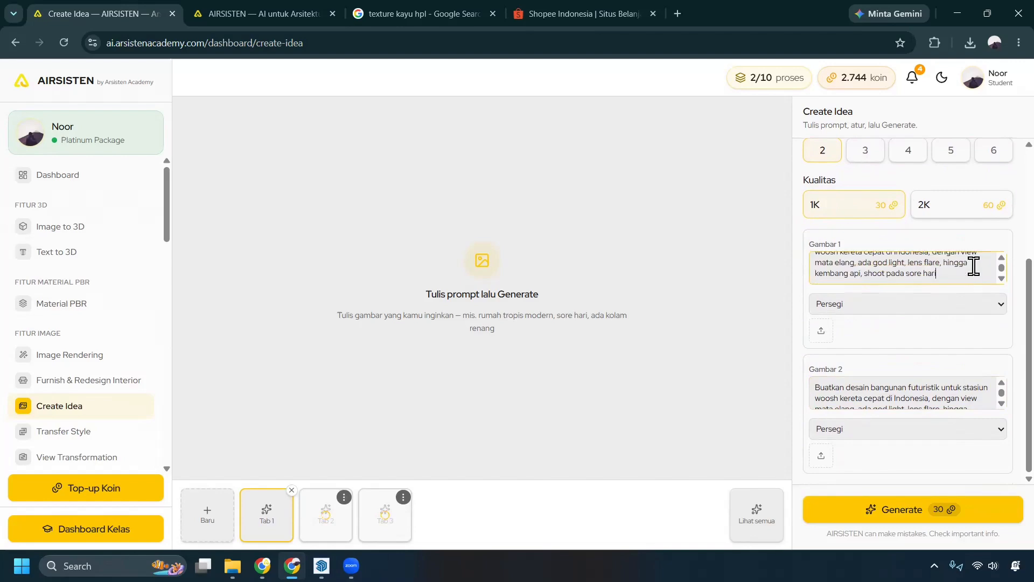
click(961, 520)
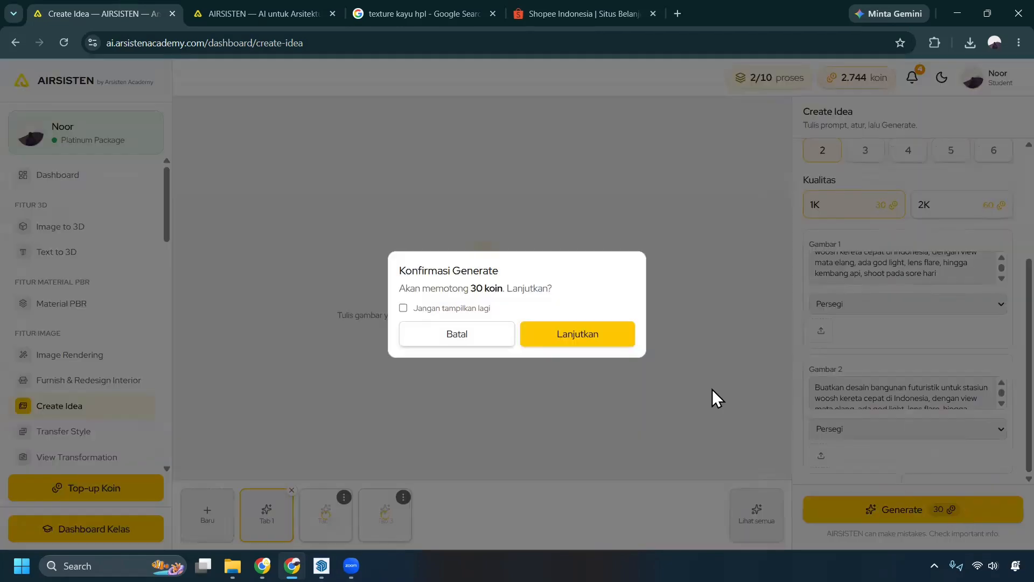
click(605, 337)
scroll(916, 318, up, 3)
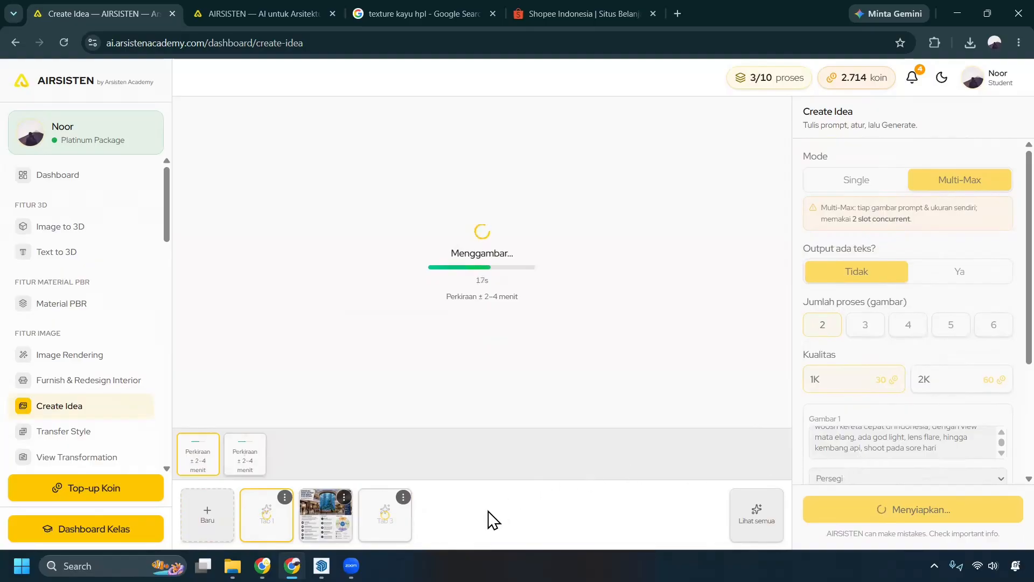
Step: View the finished mall infographic with conceptual text at enlarged size and close the enlarged view
click(324, 519)
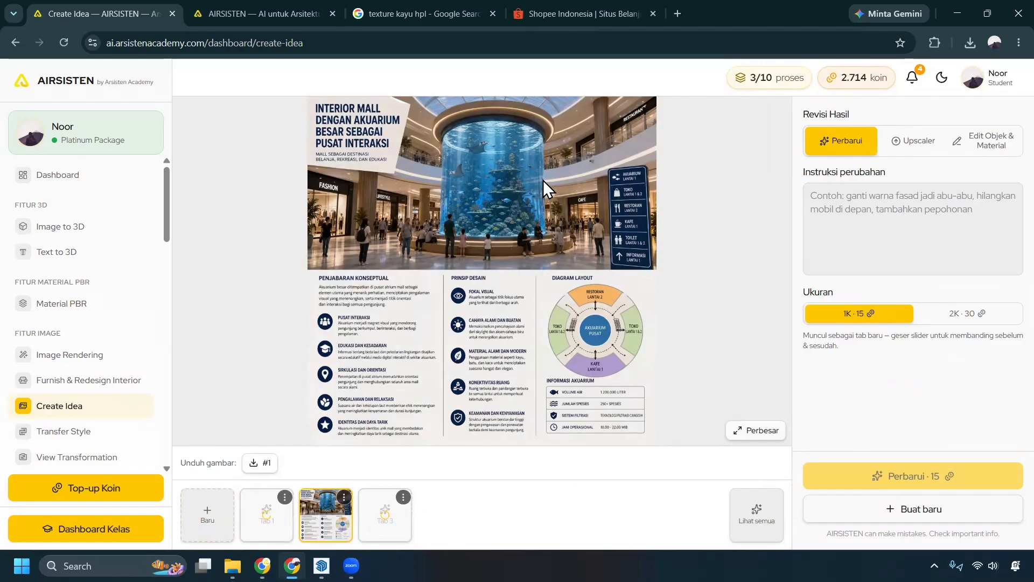
click(743, 430)
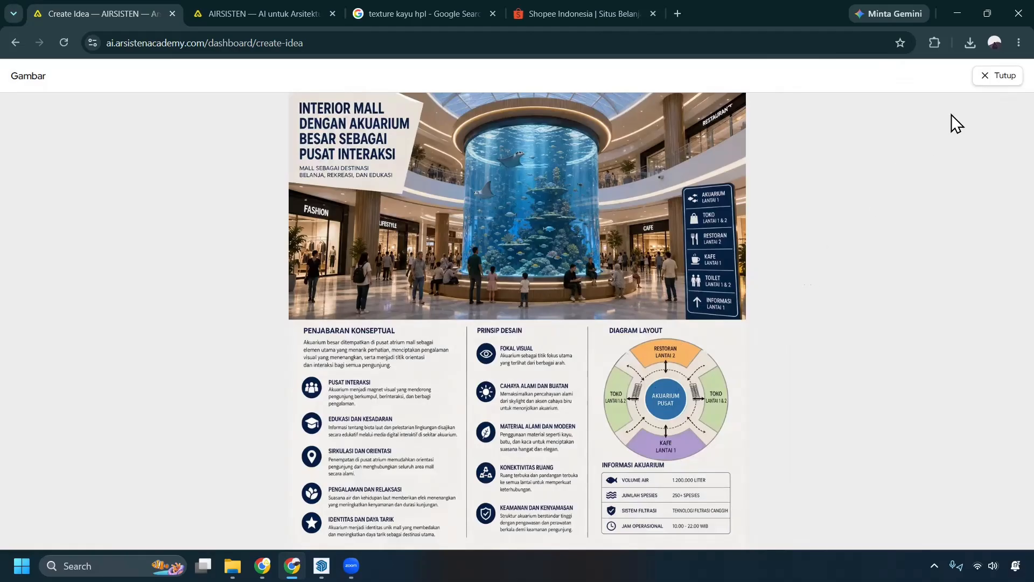
click(991, 93)
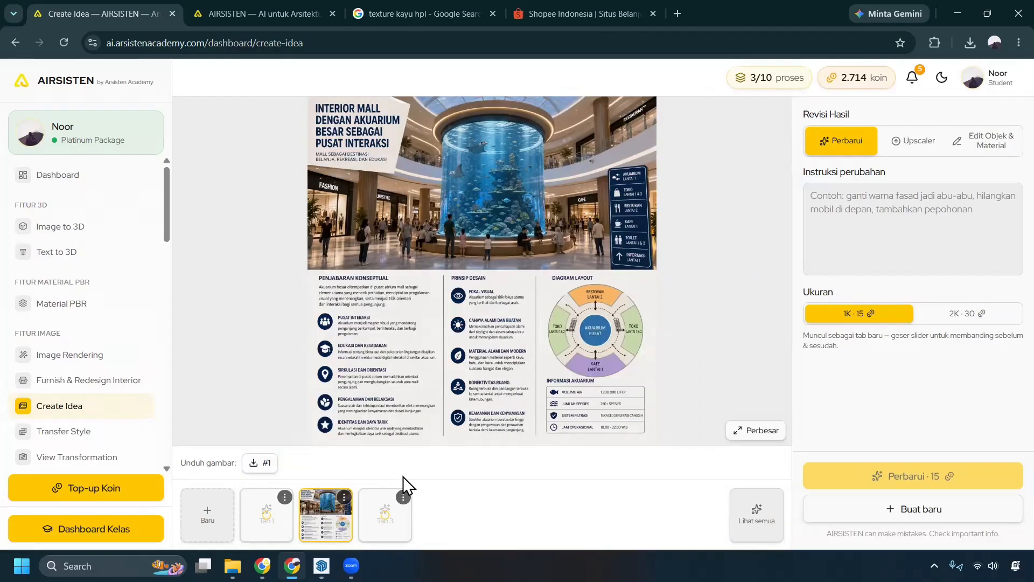
Step: Check the progress of the running generation jobs and view both giant-aquarium mall images once they are finished
click(387, 519)
click(335, 517)
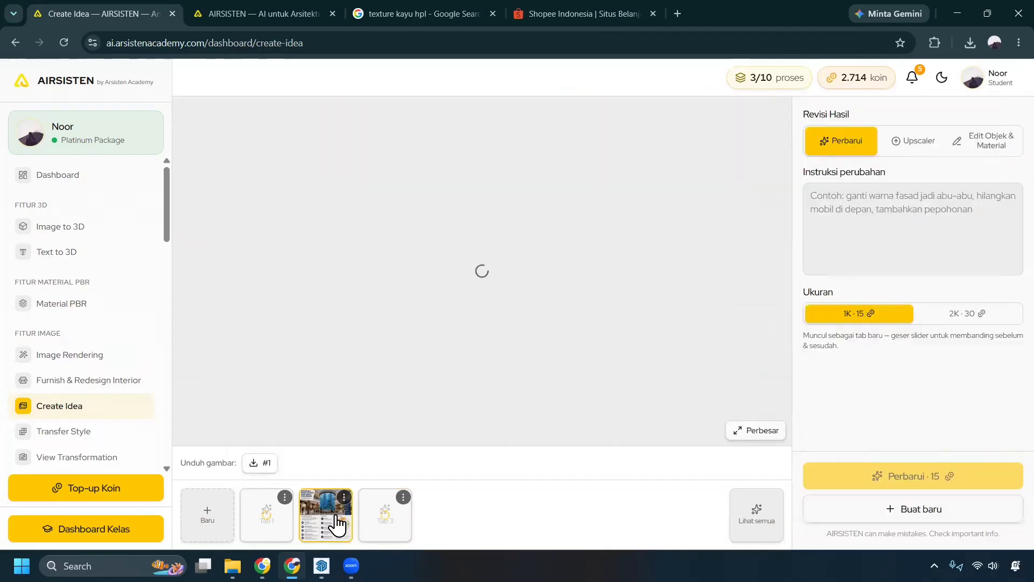
click(287, 527)
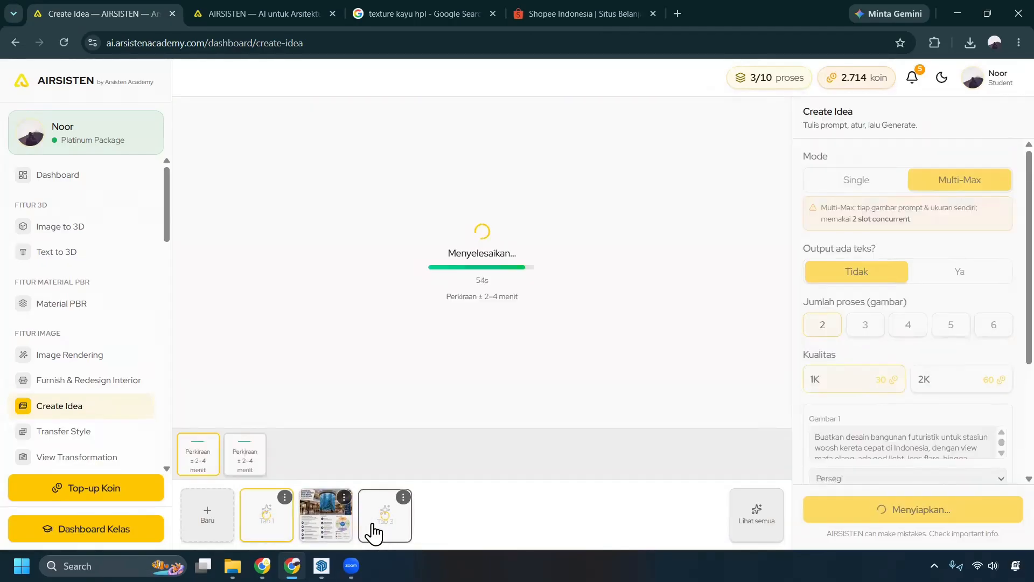
click(374, 533)
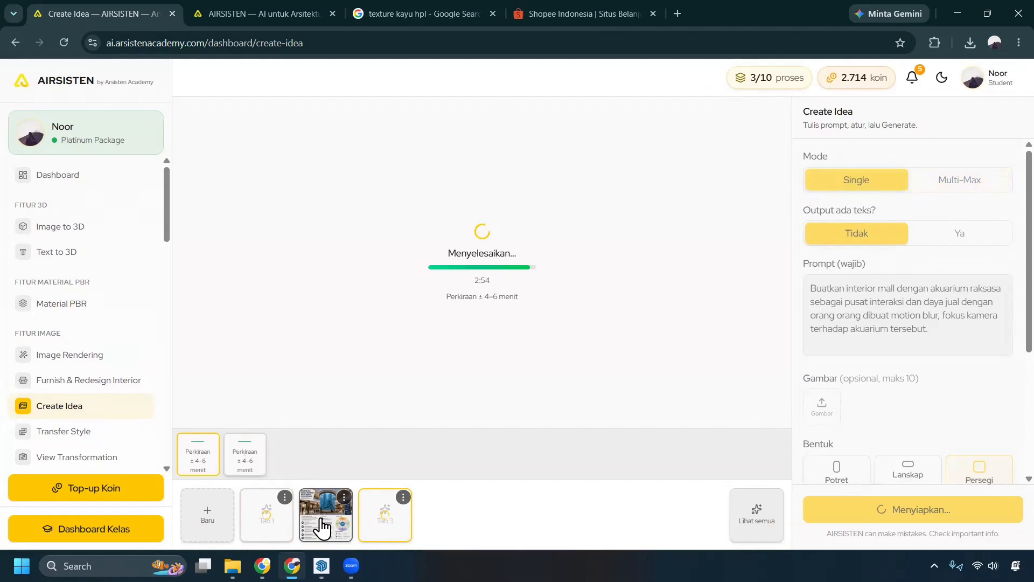
click(281, 531)
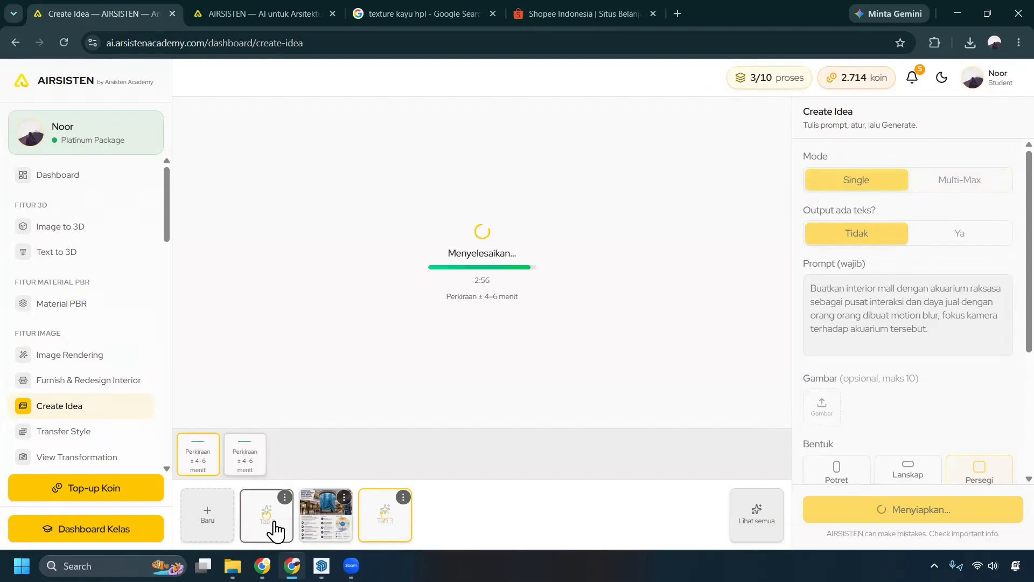
click(346, 533)
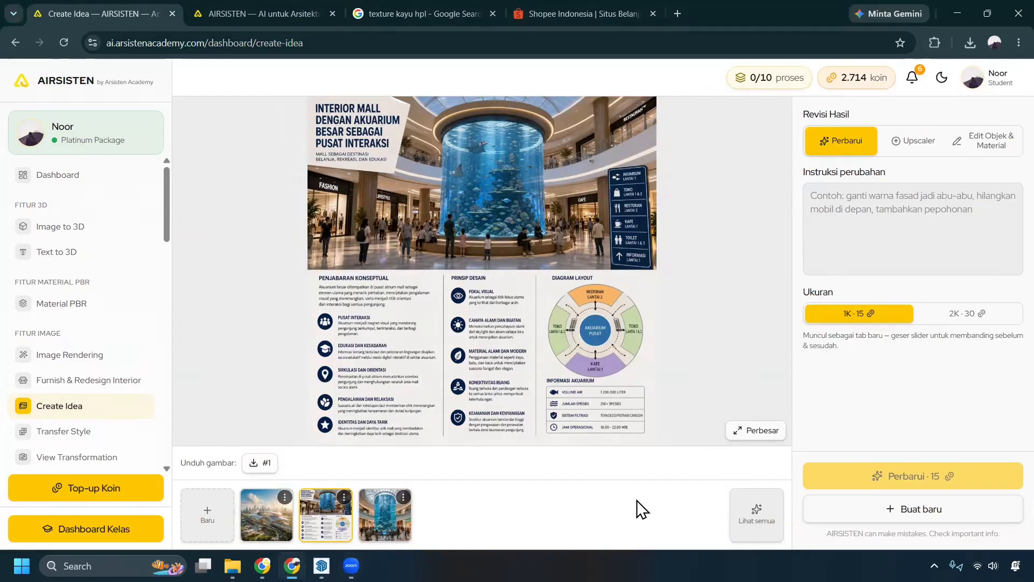
click(386, 518)
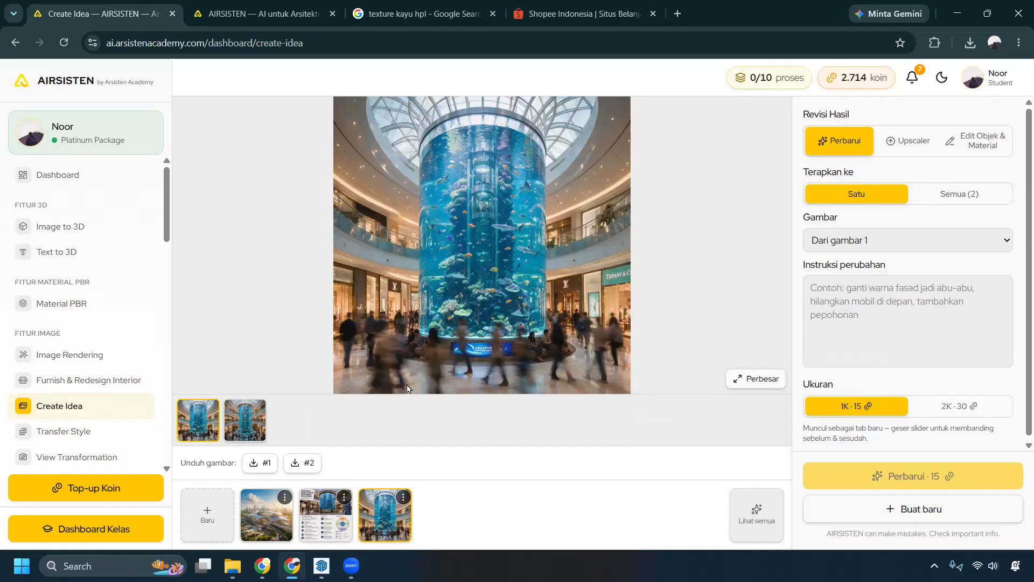
click(253, 421)
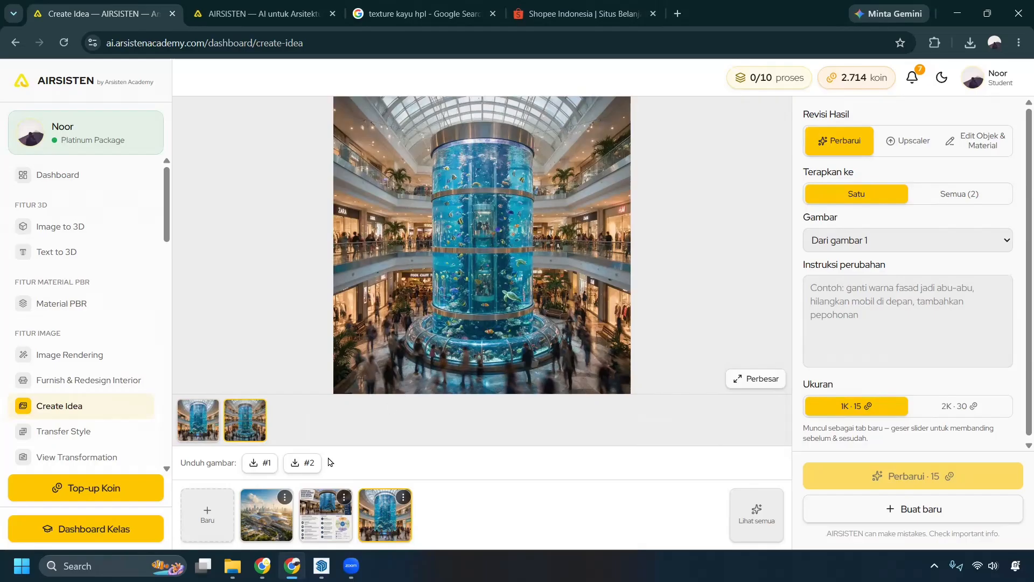
Step: Open the high-speed train station results, inspect the night image at enlarged size and close the enlarged view
click(274, 520)
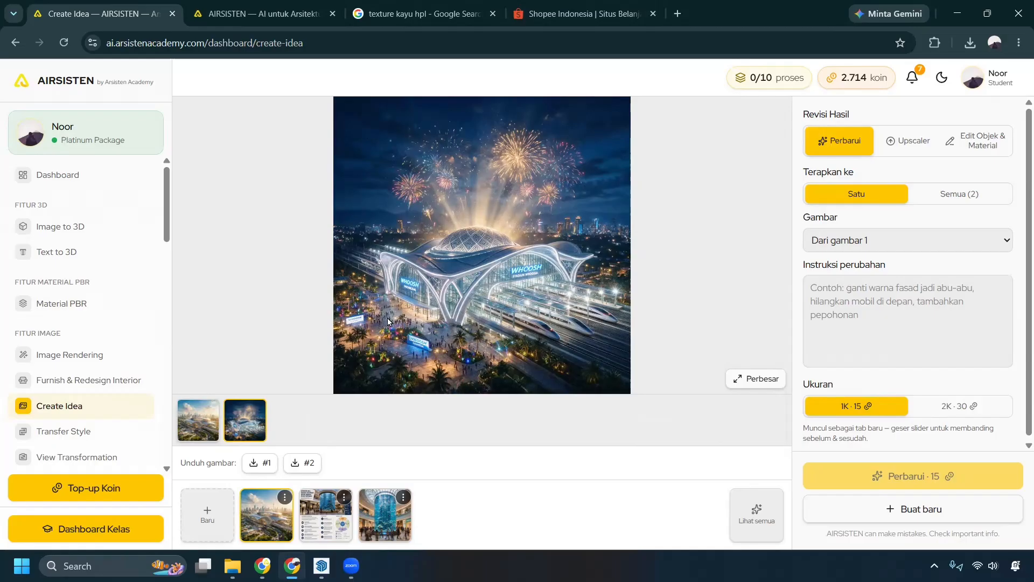
click(760, 383)
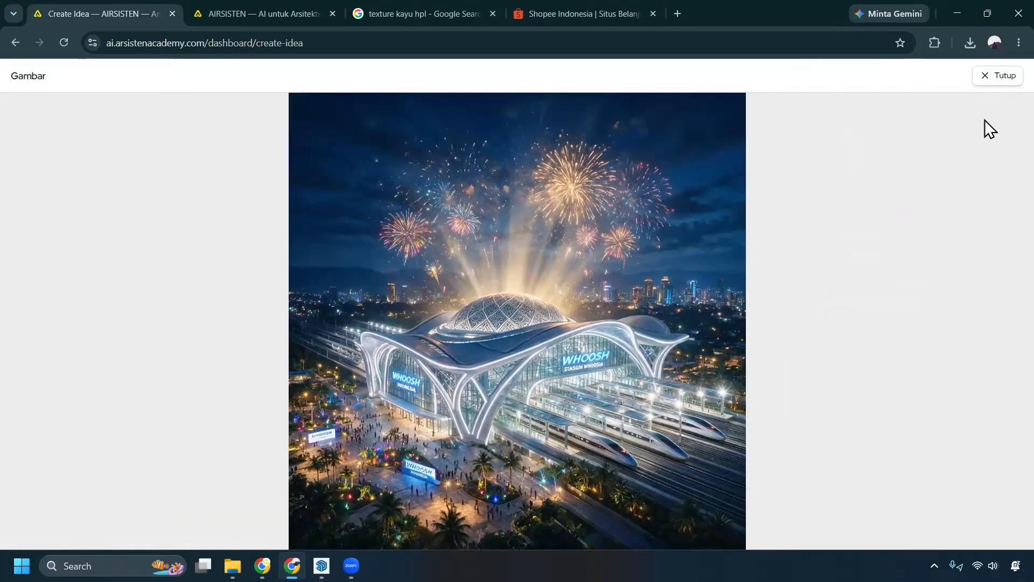
click(994, 85)
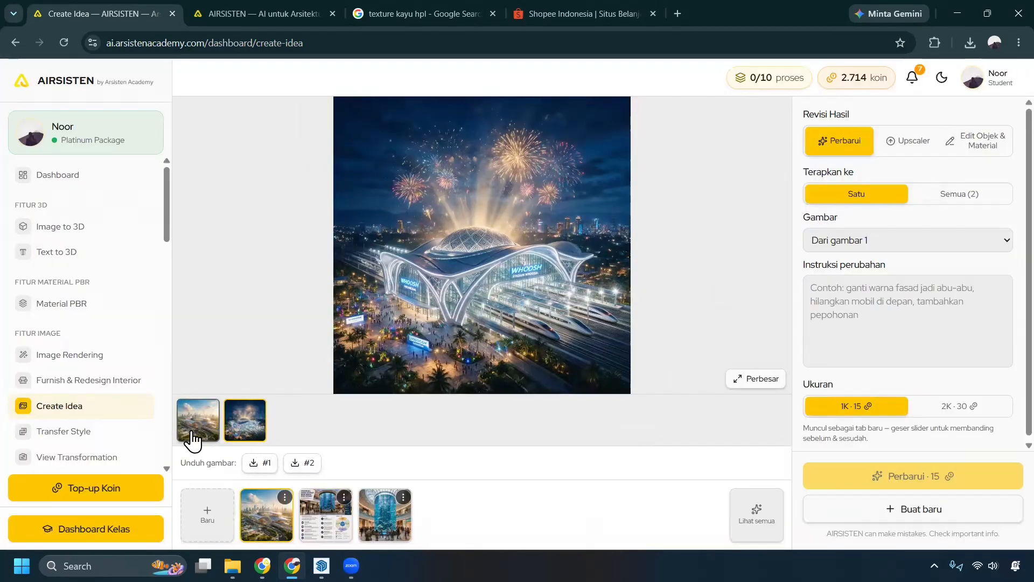
Step: Compare the afternoon station image with the night version, inspect the afternoon one enlarged and close the enlarged view
click(208, 433)
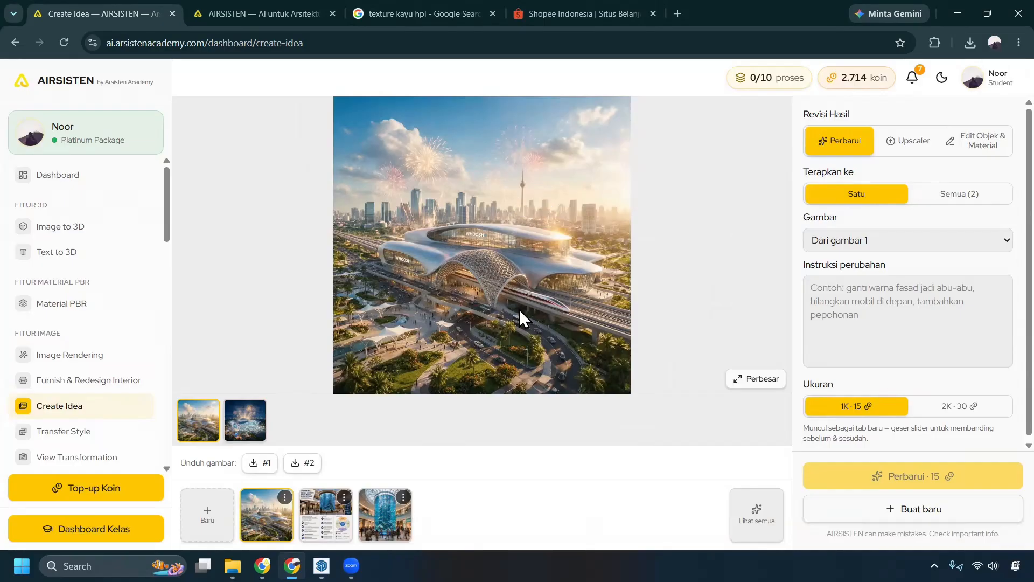
click(251, 422)
click(202, 425)
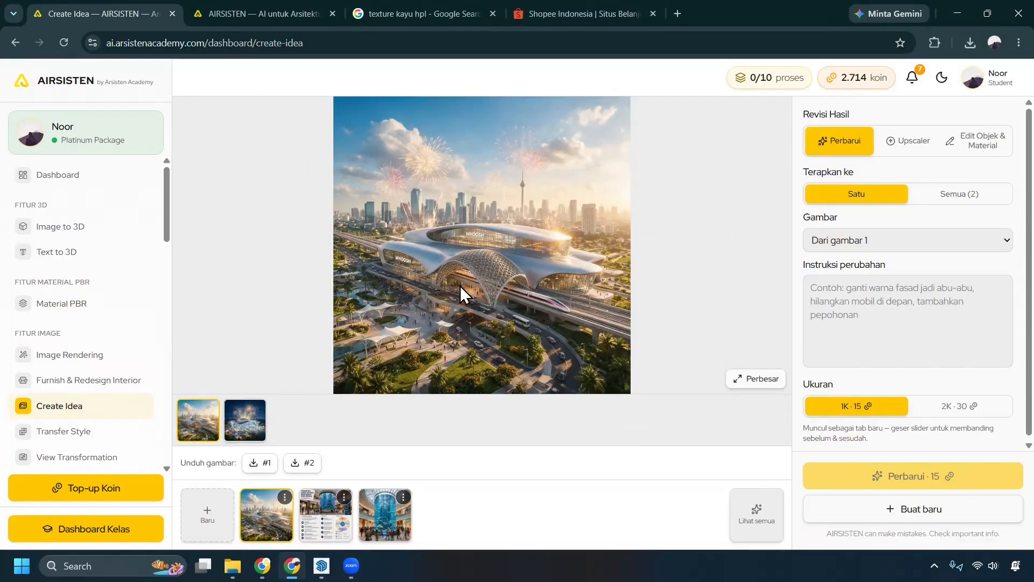
click(749, 379)
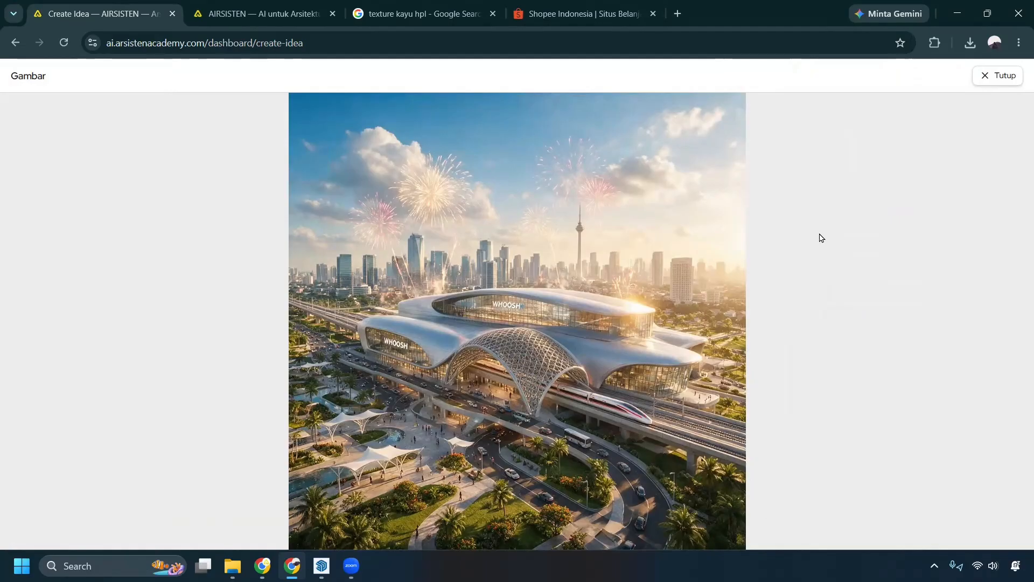
click(994, 81)
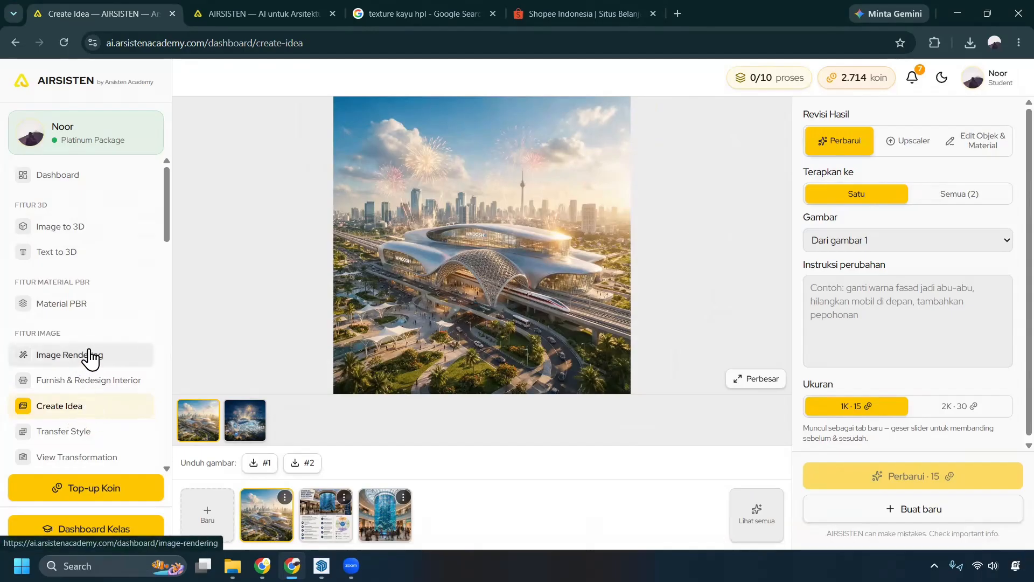
scroll(57, 443, down, 1)
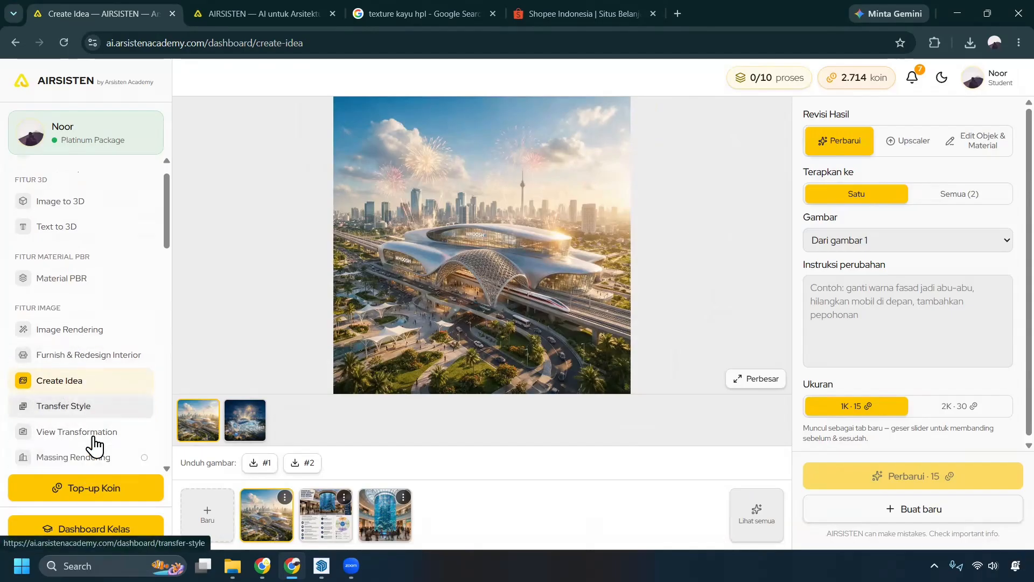
scroll(100, 399, down, 8)
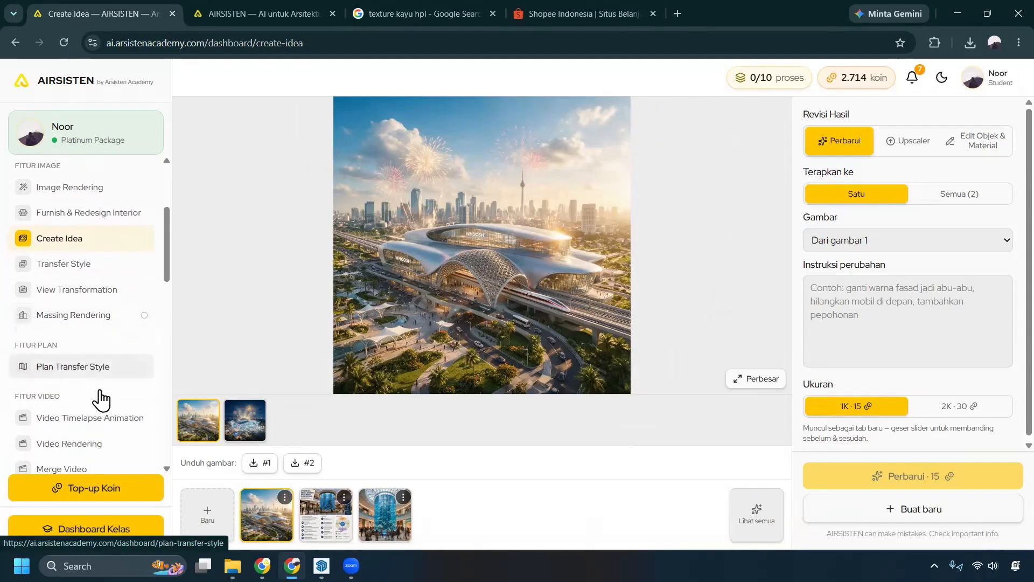
scroll(111, 411, up, 10)
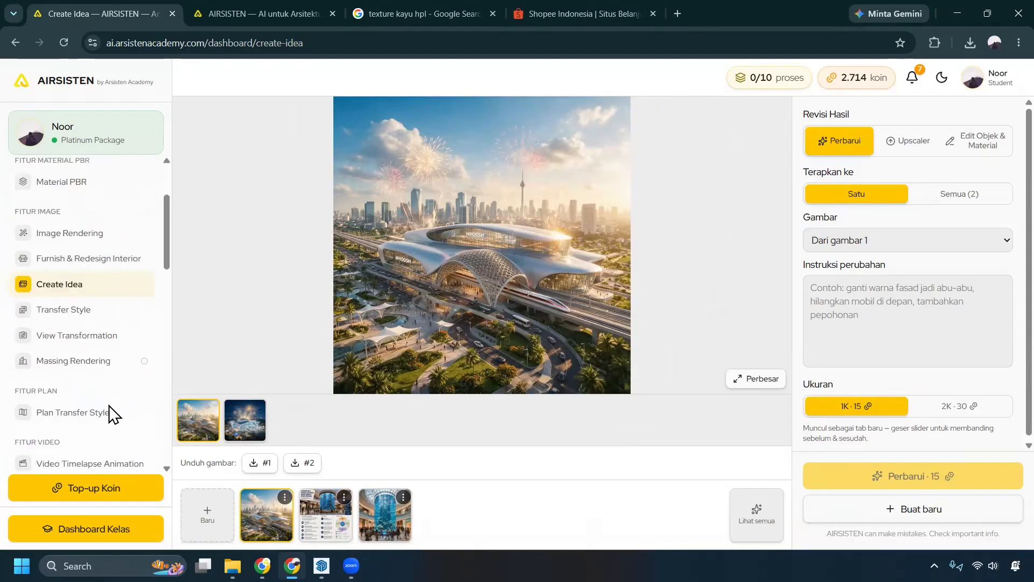